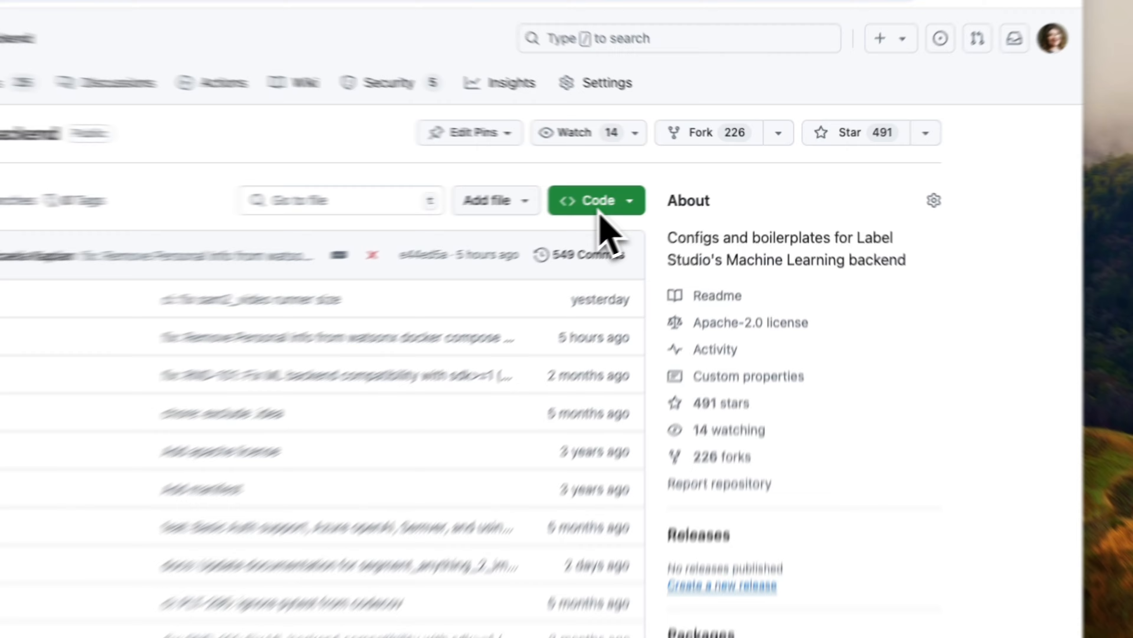
Step: Show the HTTPS clone URL of the label-studio-ml-backend repository, and switch to the code editor
click(599, 206)
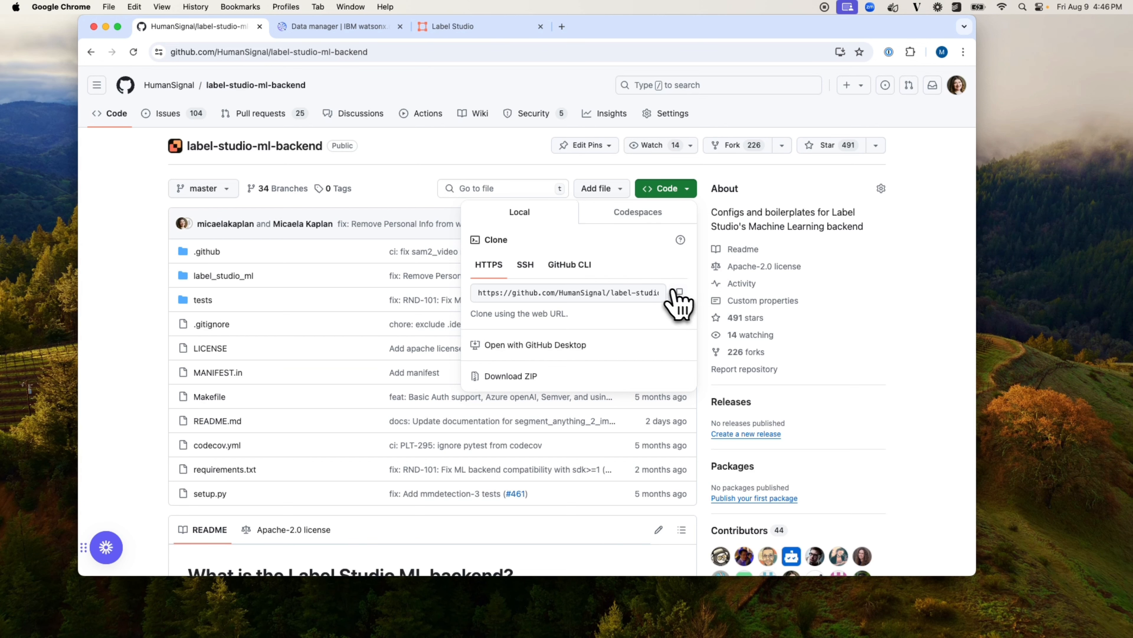
key(ctrl+Left)
key(ctrl+Left)
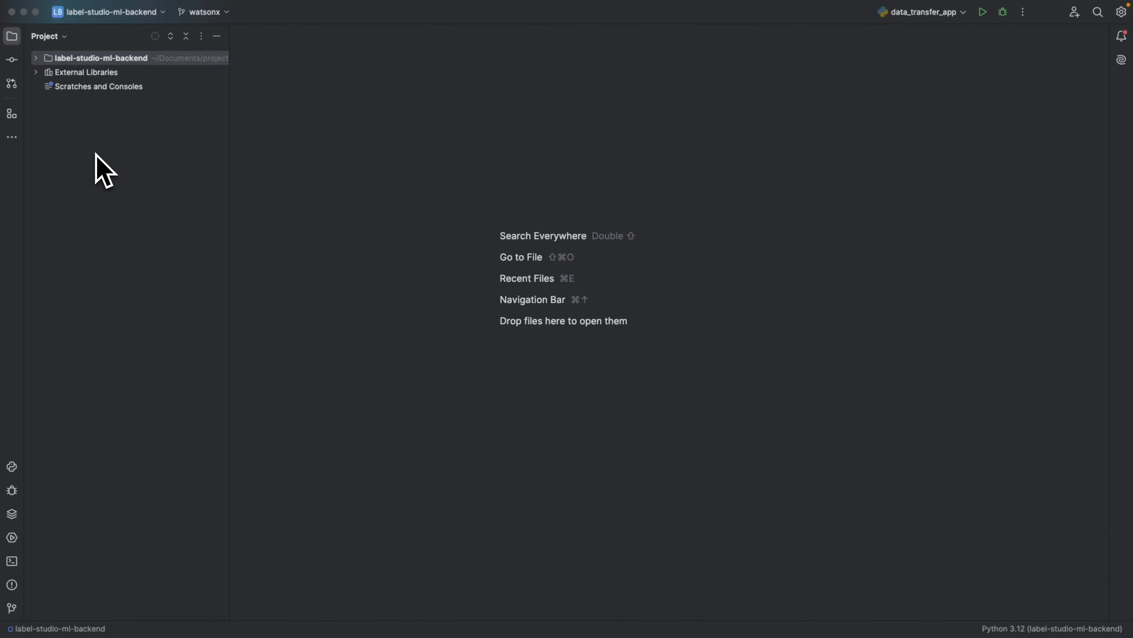
Step: Open docker-compose.yml from the label_studio_ml/examples/watsonx_llm folder of the project
click(37, 60)
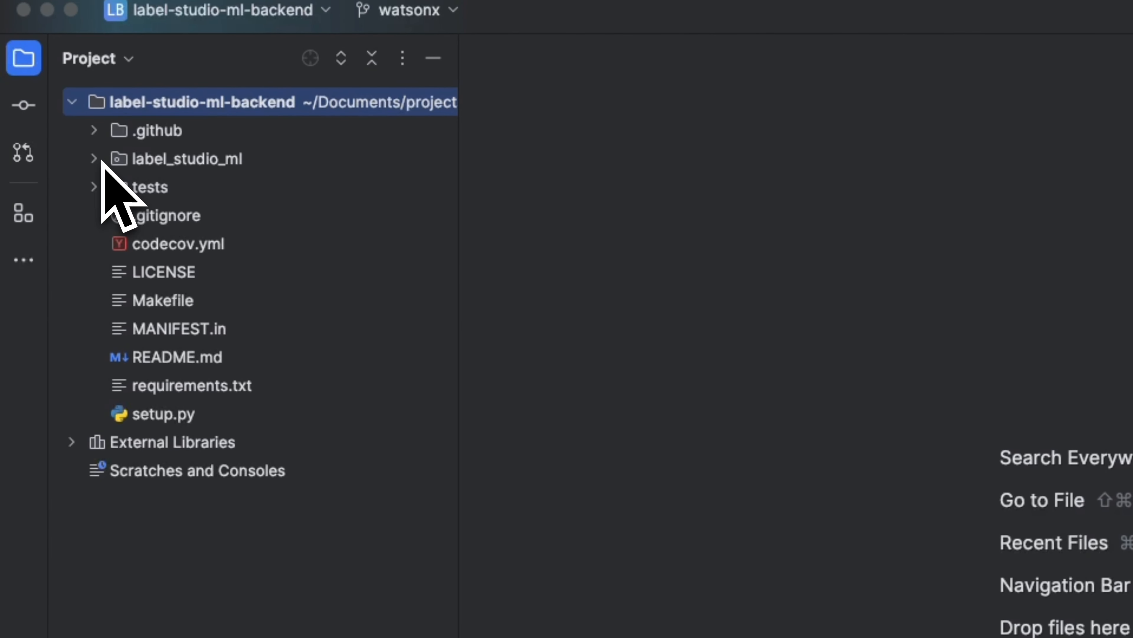
click(95, 159)
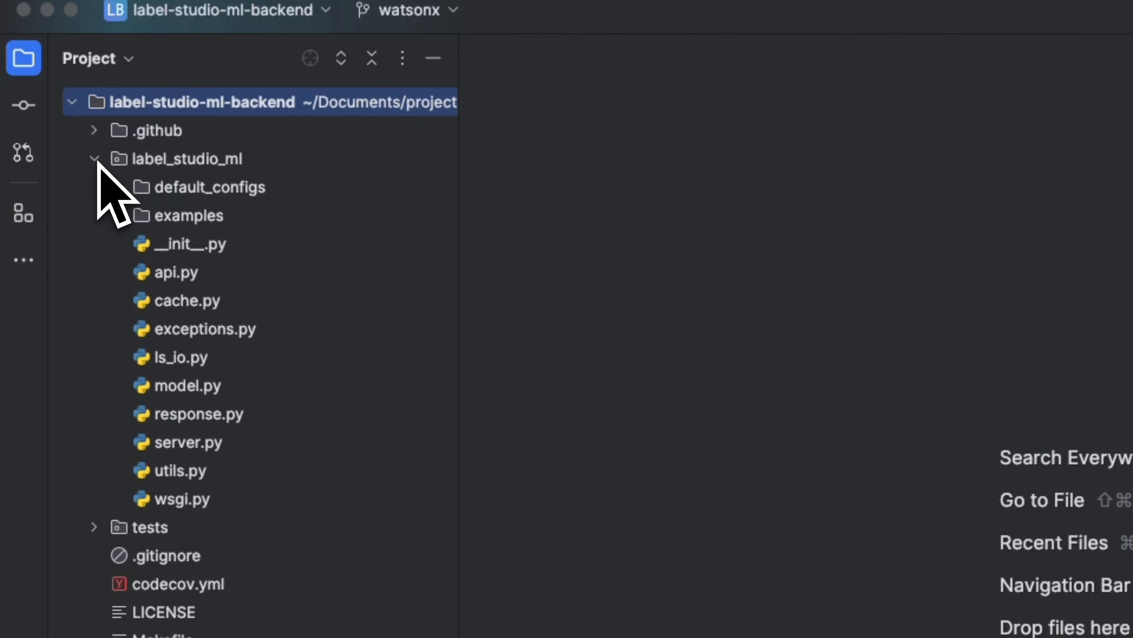
click(127, 216)
click(142, 382)
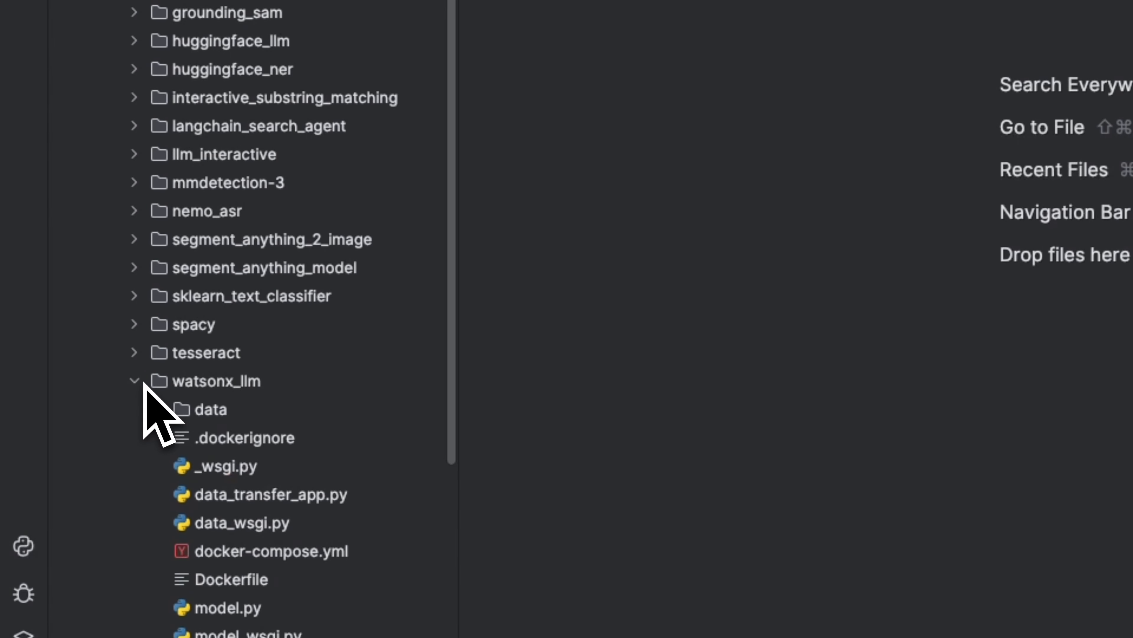
scroll(169, 398, down, 5)
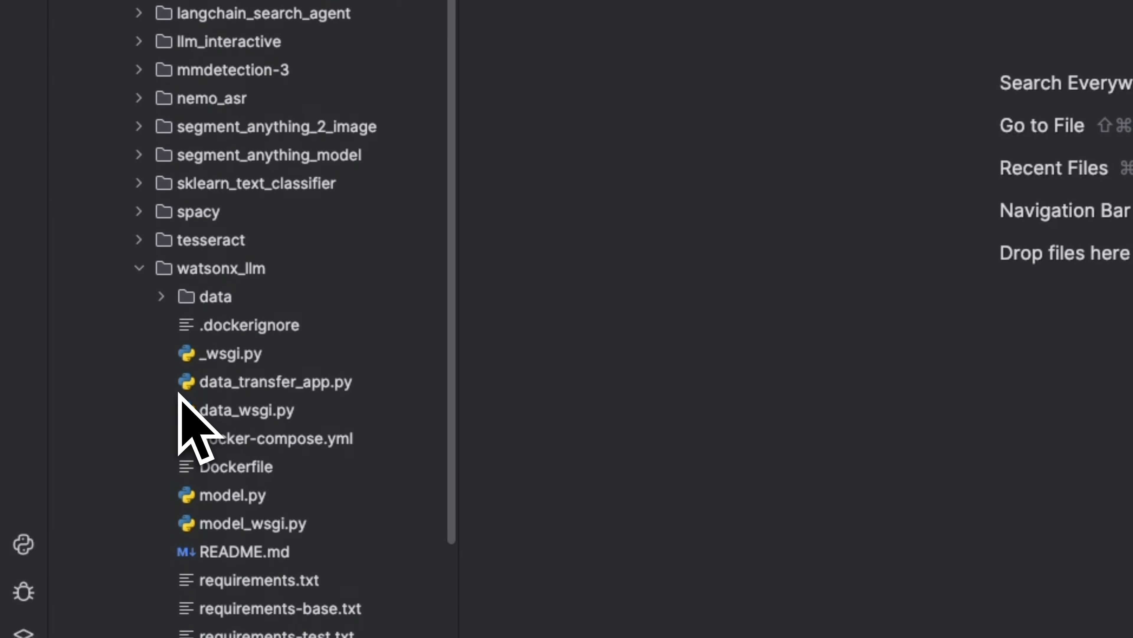
scroll(285, 450, up, 1)
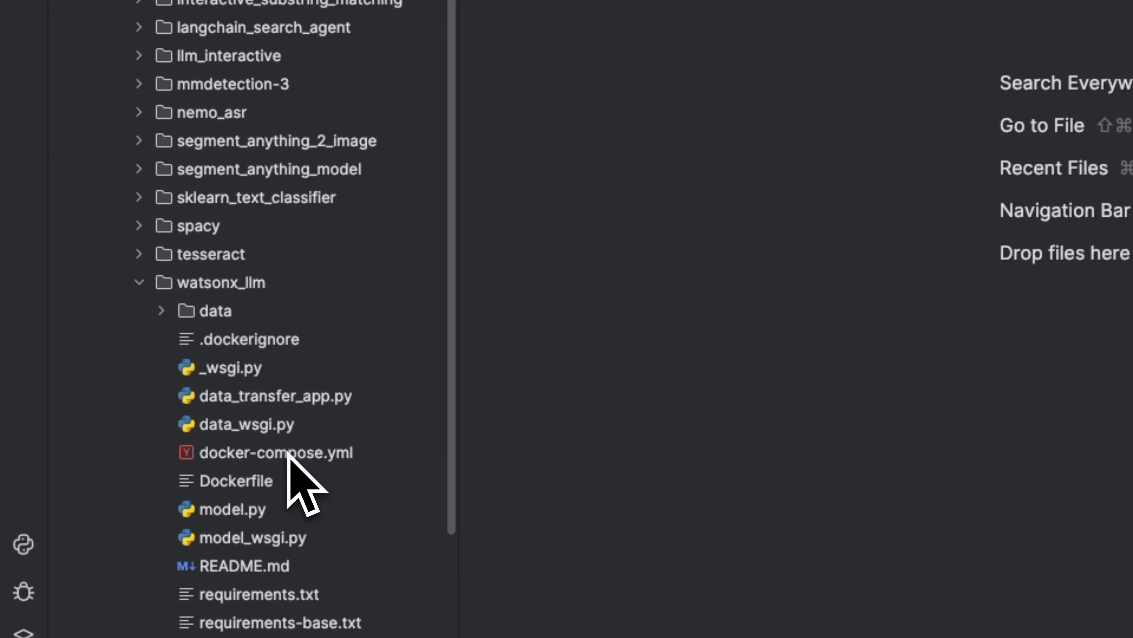
double_click(288, 452)
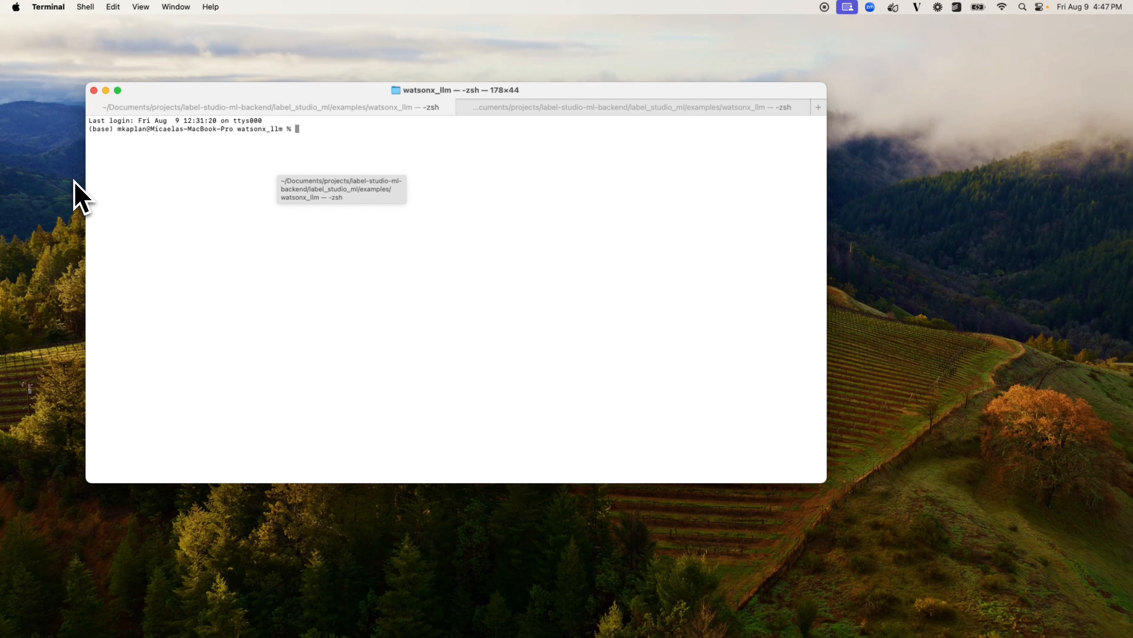
Step: In the terminal, build the watsonx_llm backend with docker compose build and start it with docker compose up
text(docker compose up)
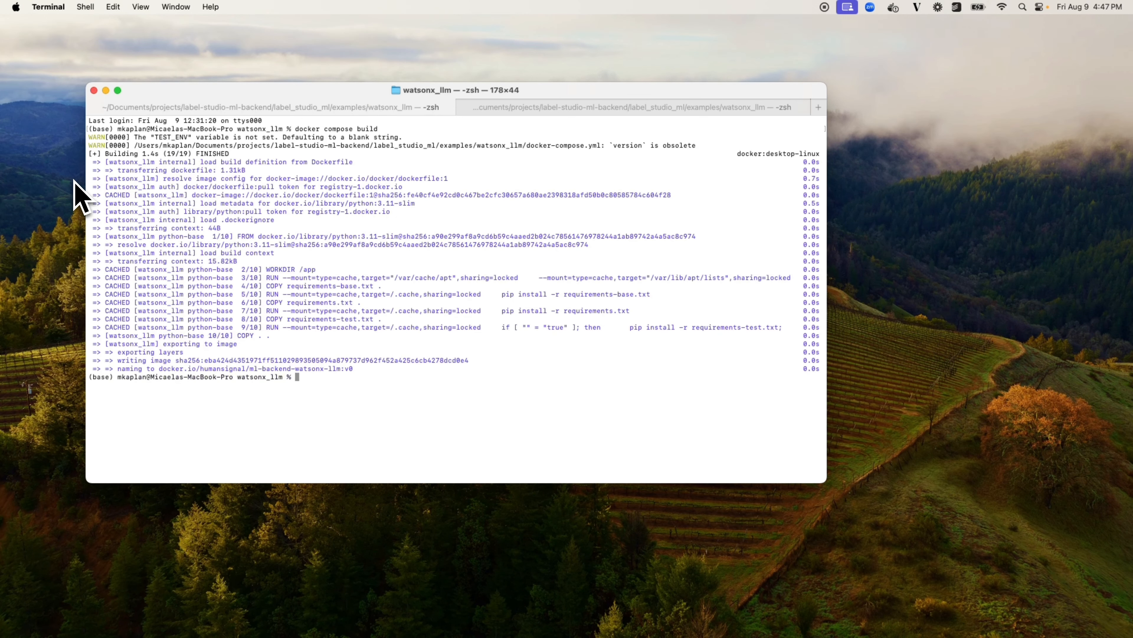
key(Return)
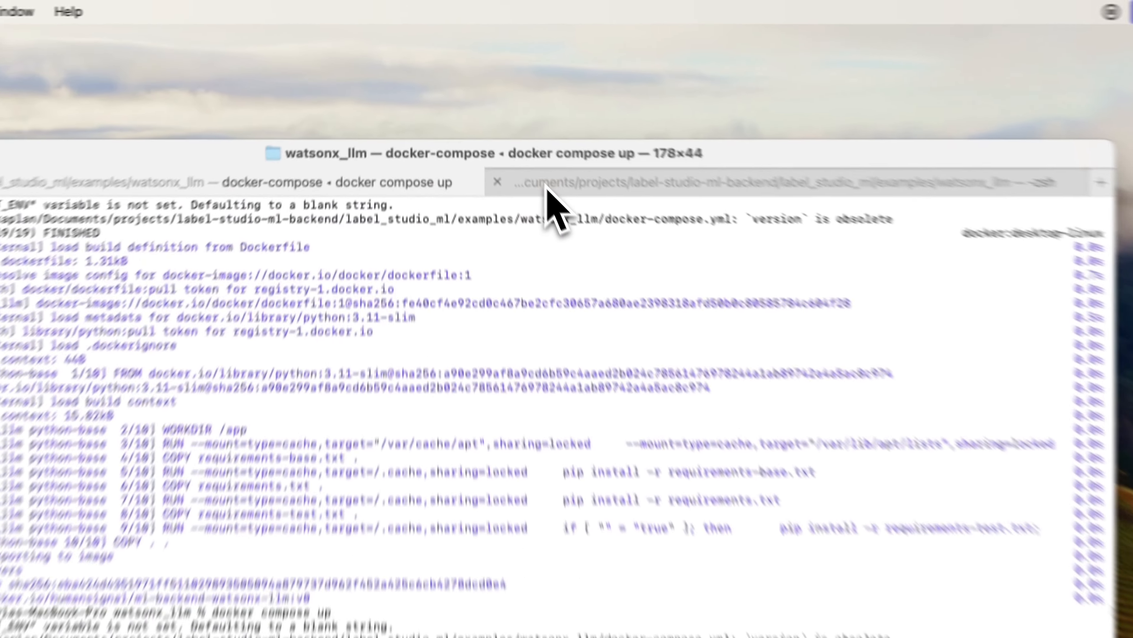
click(491, 109)
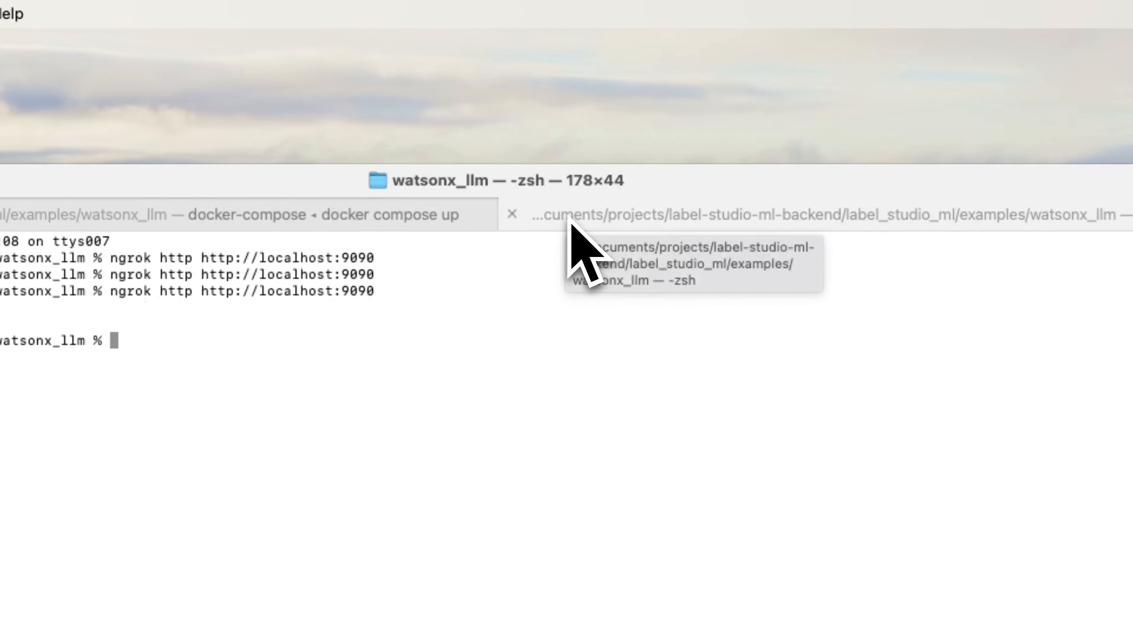
key(Up)
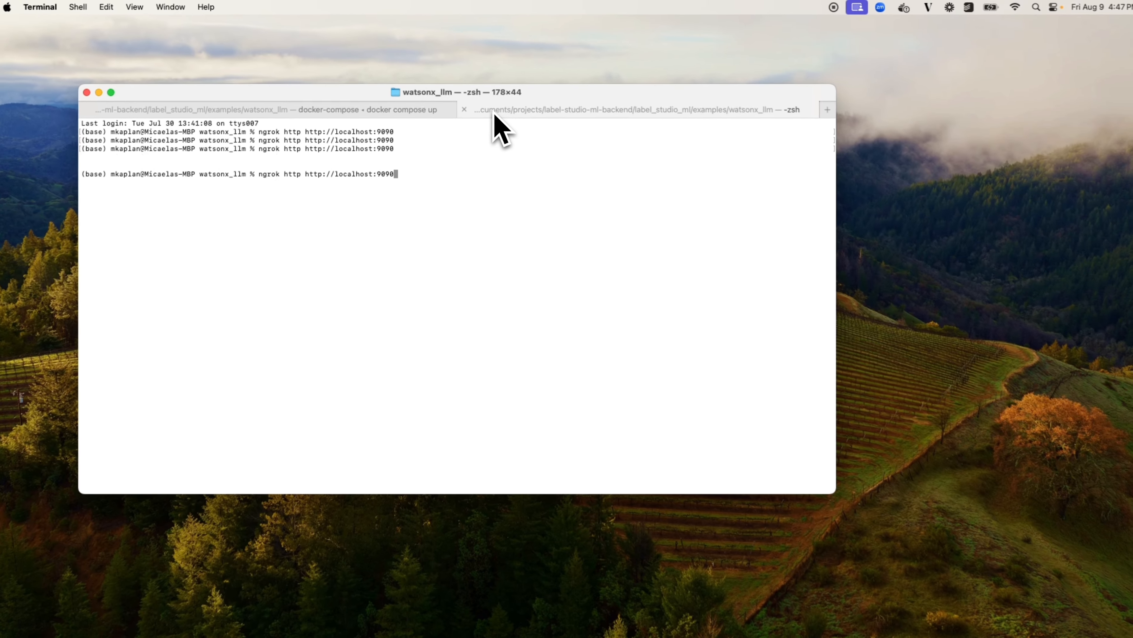
key(Return)
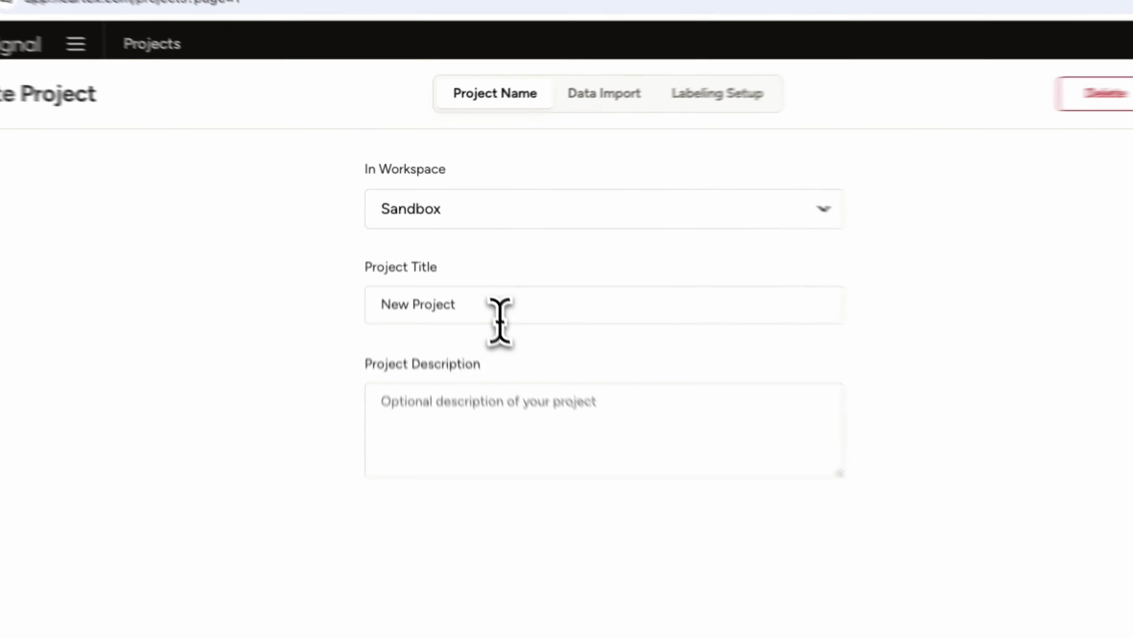
Step: Title the new Label Studio project "WatsonX demo" and upload TechHelp questions - Sheet1.csv, treated as a list of tasks
triple_click(457, 248)
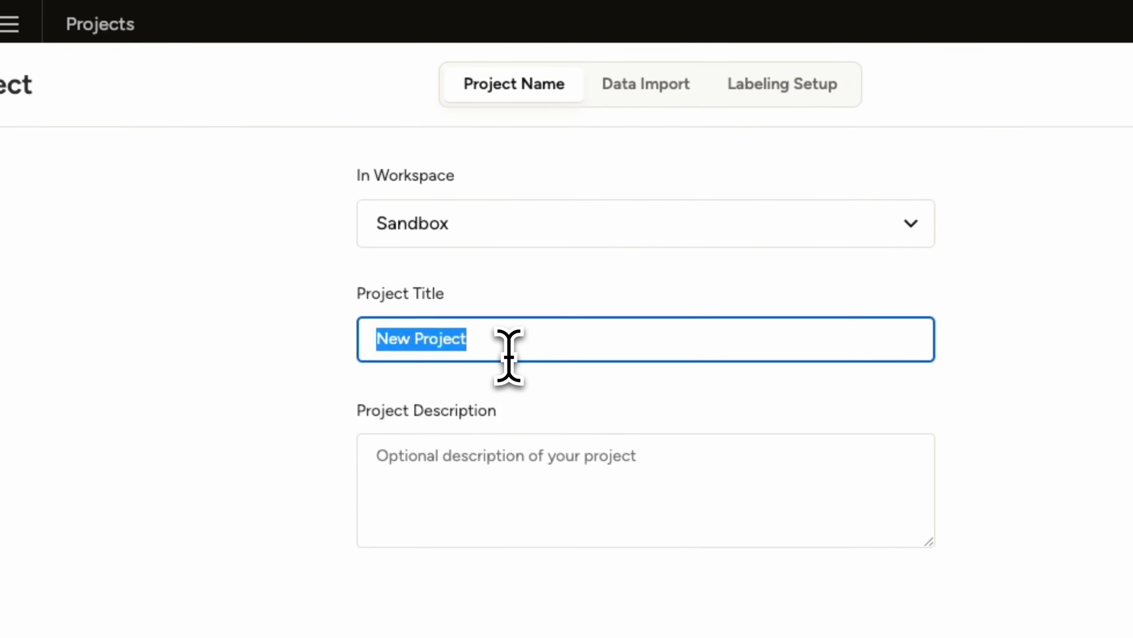
text(WatsonX demo)
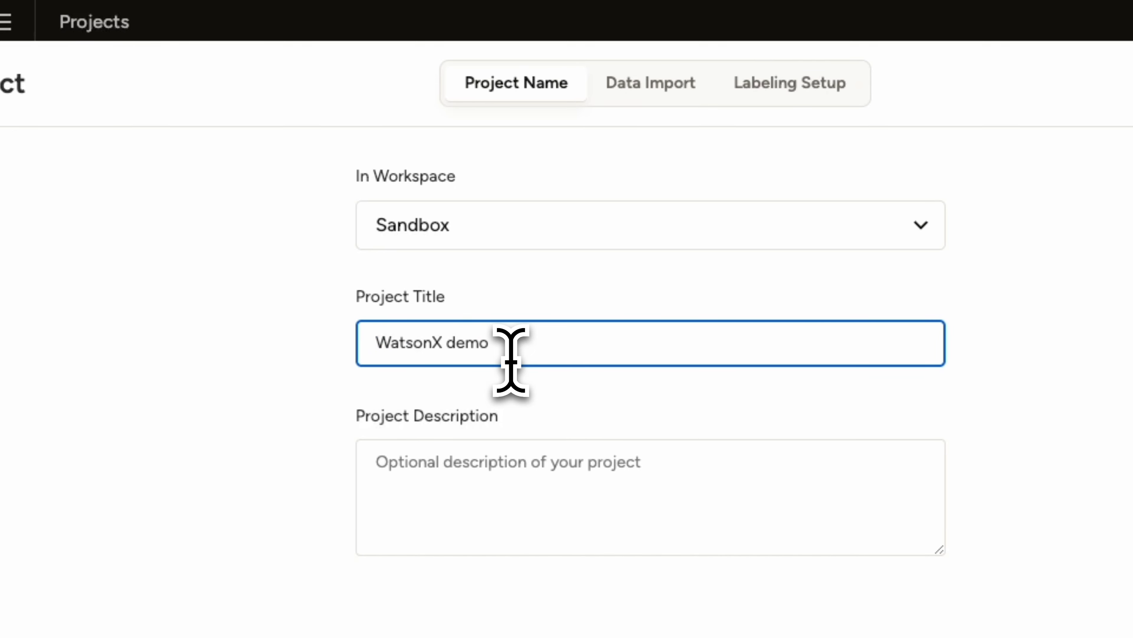
click(634, 96)
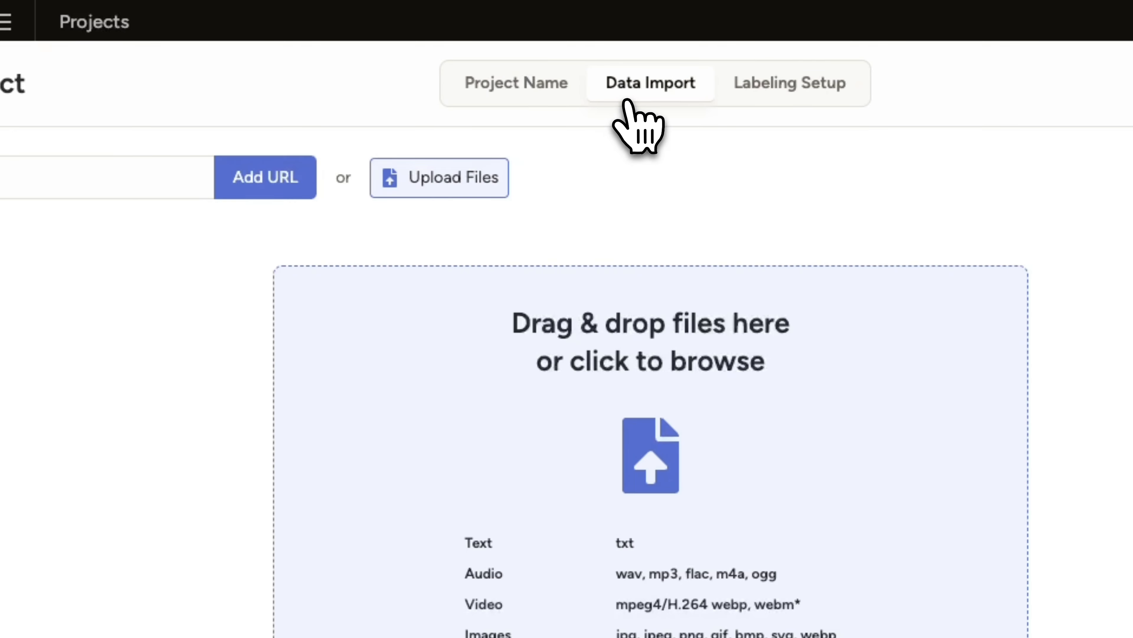
click(444, 189)
click(489, 281)
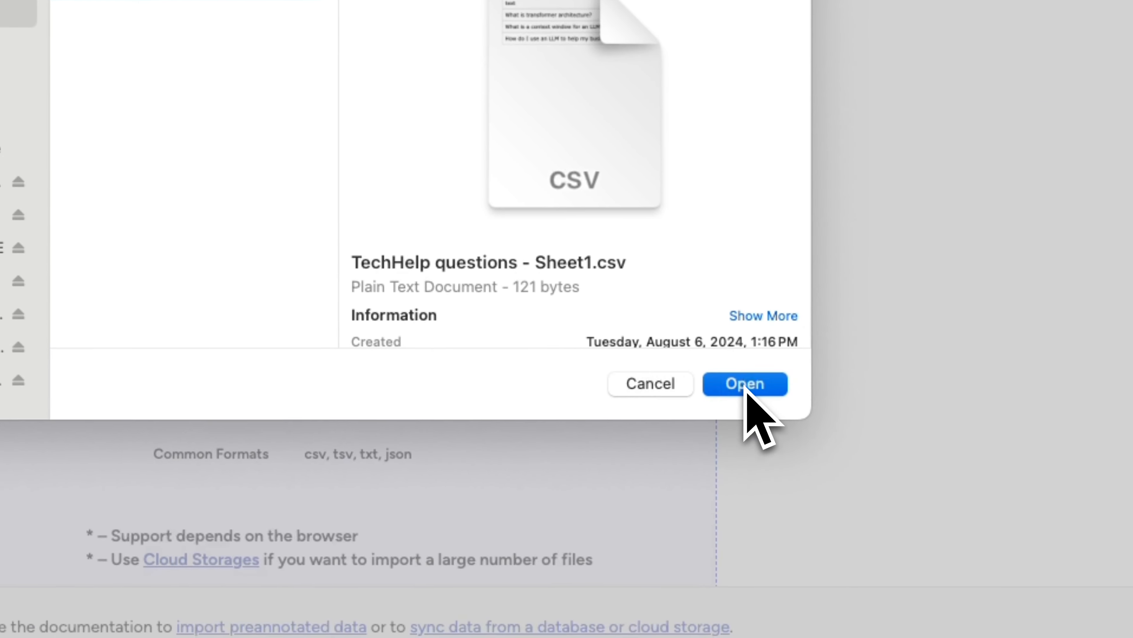
click(745, 384)
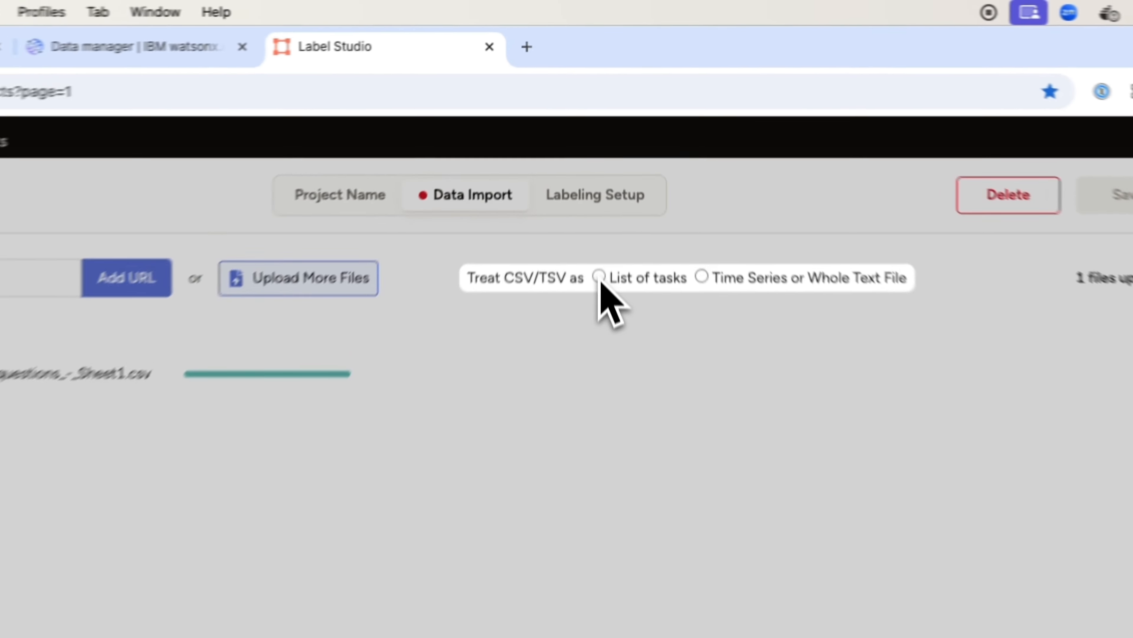
click(603, 157)
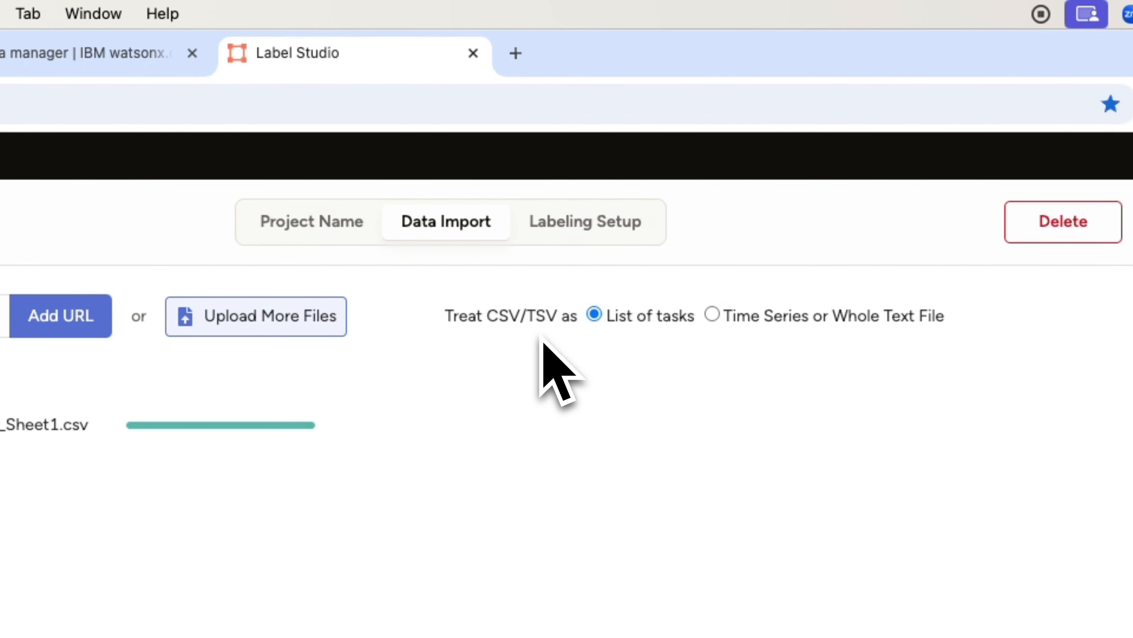
Step: Start the project's labeling setup from a custom template
click(564, 237)
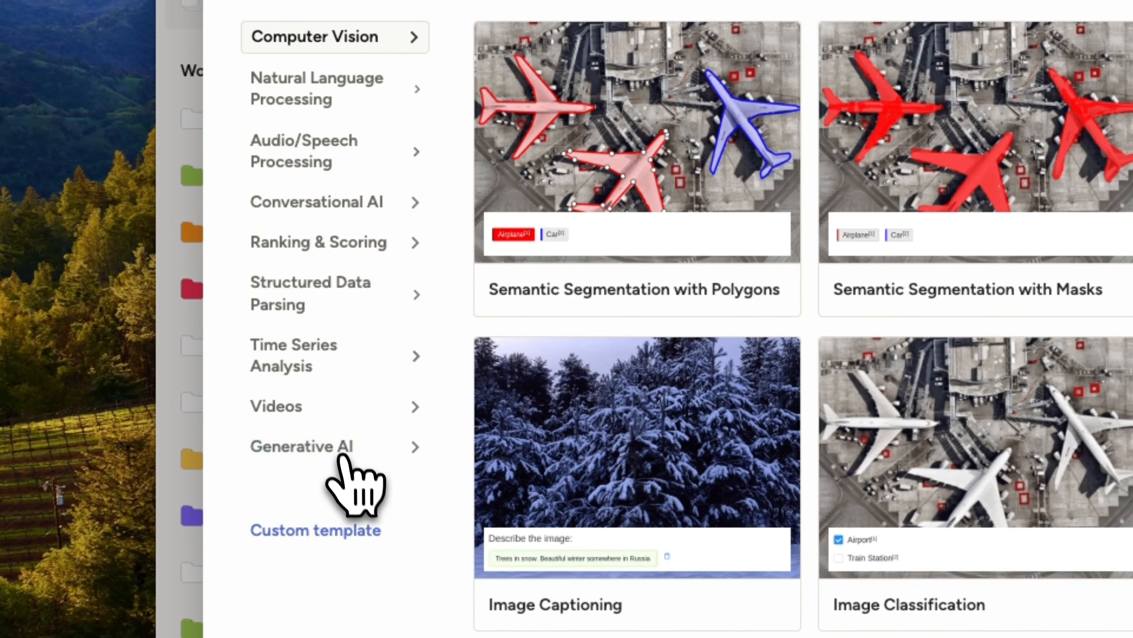
click(353, 532)
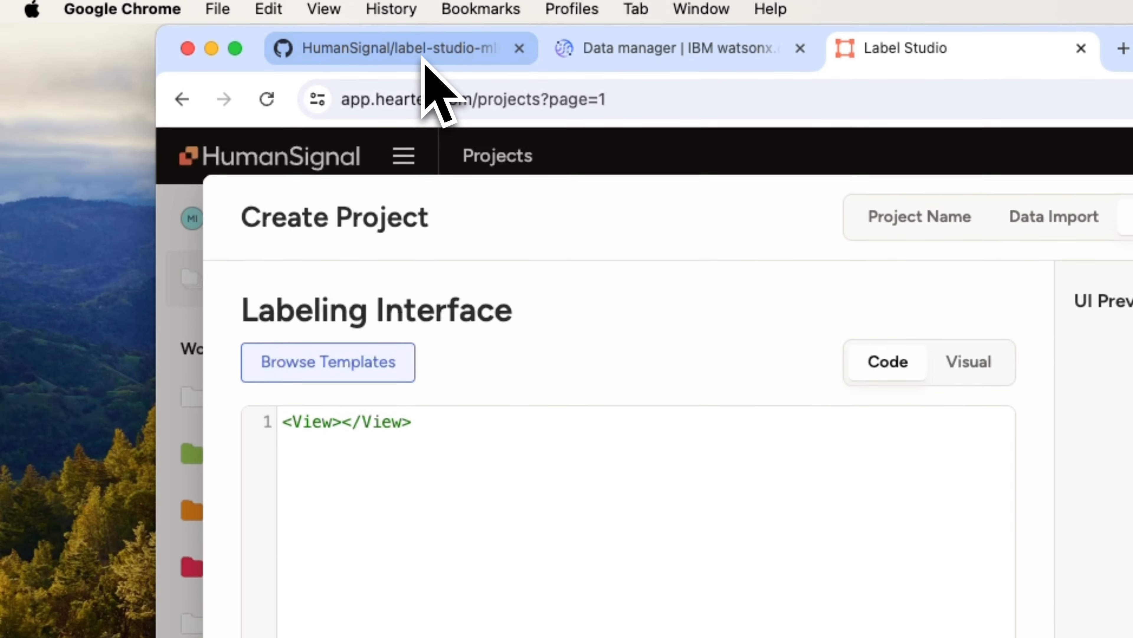
Step: Switch to the GitHub repository and open the README in label_studio_ml/examples/watsonx_llm
click(423, 58)
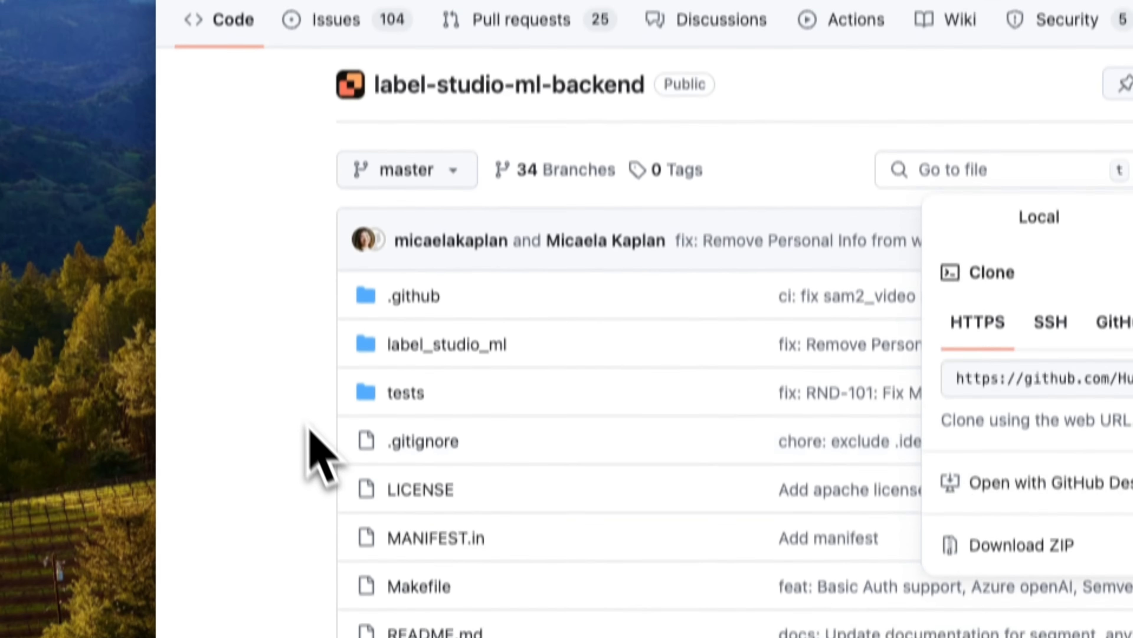
click(308, 427)
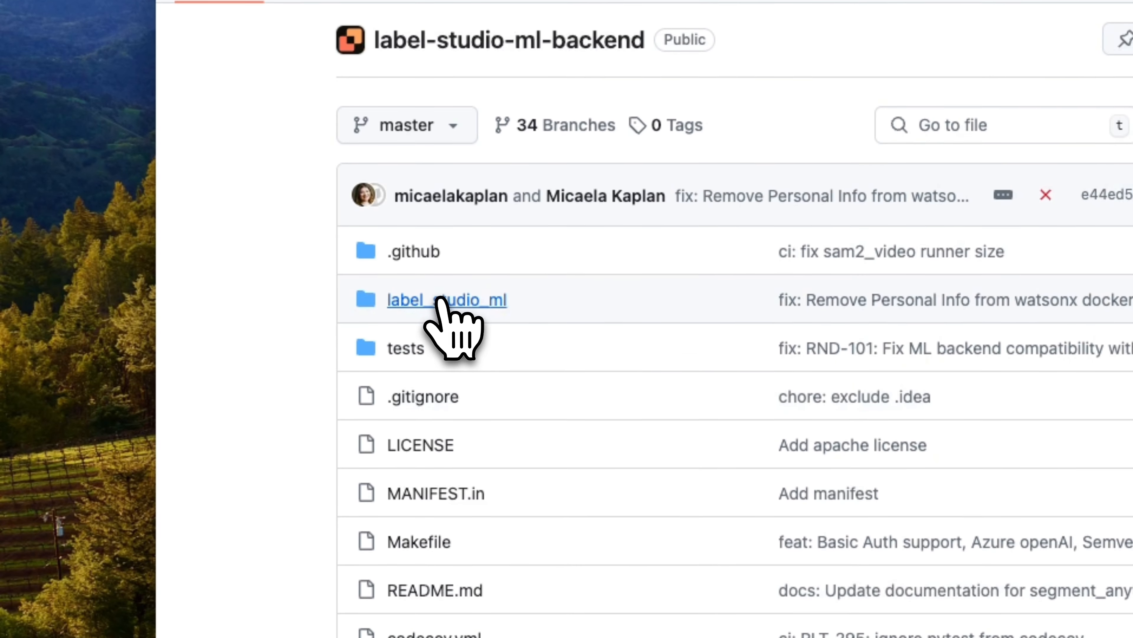
click(437, 312)
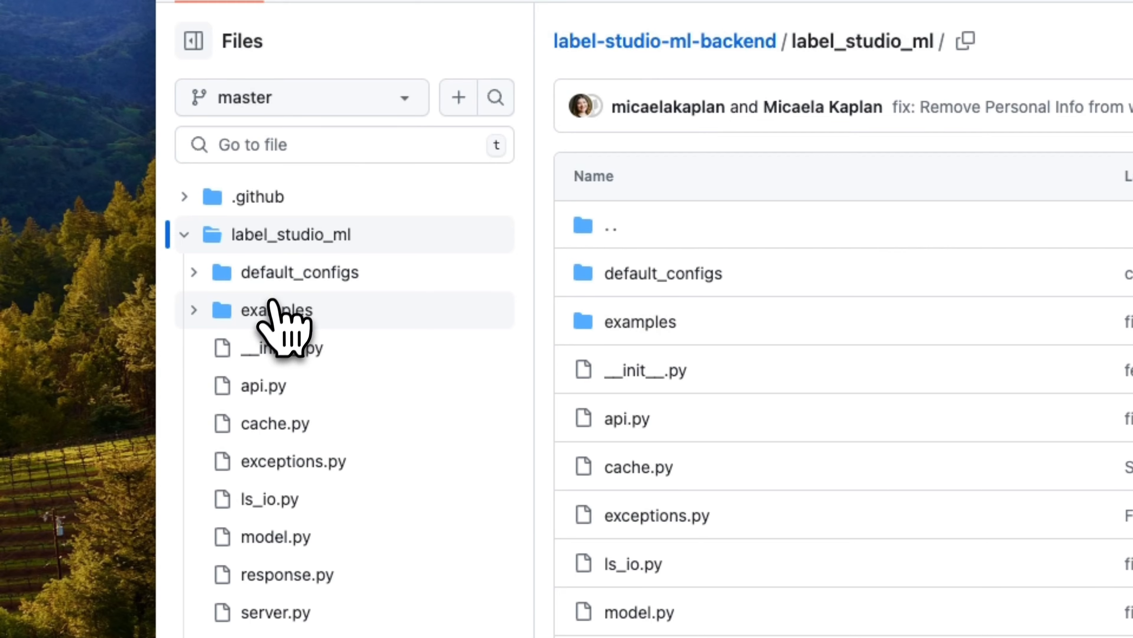
click(248, 311)
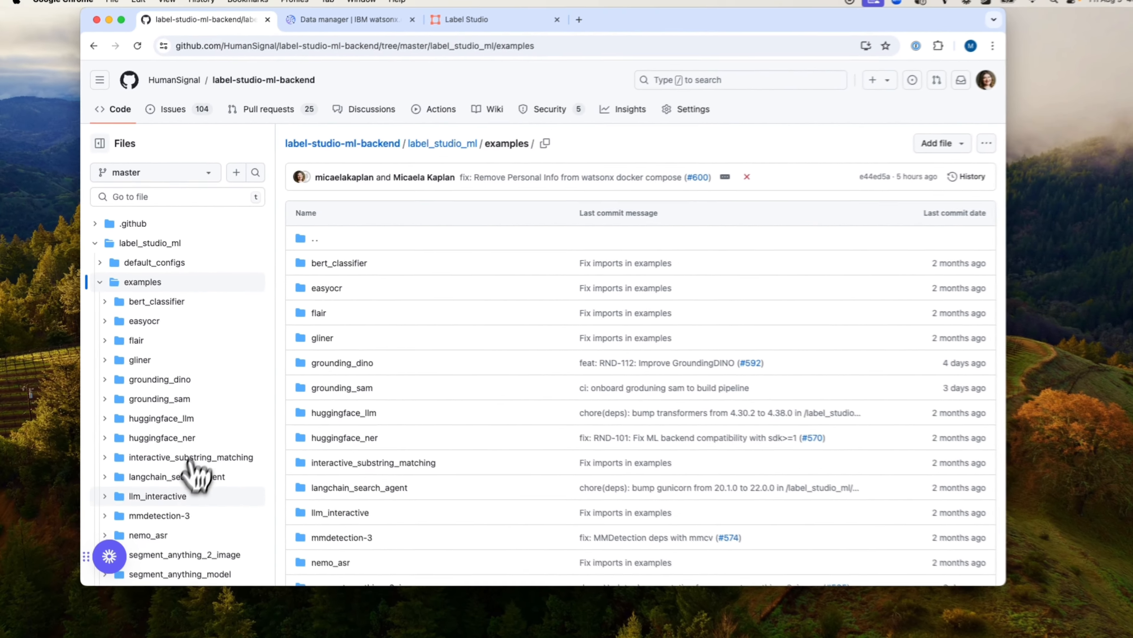
scroll(192, 473, down, 5)
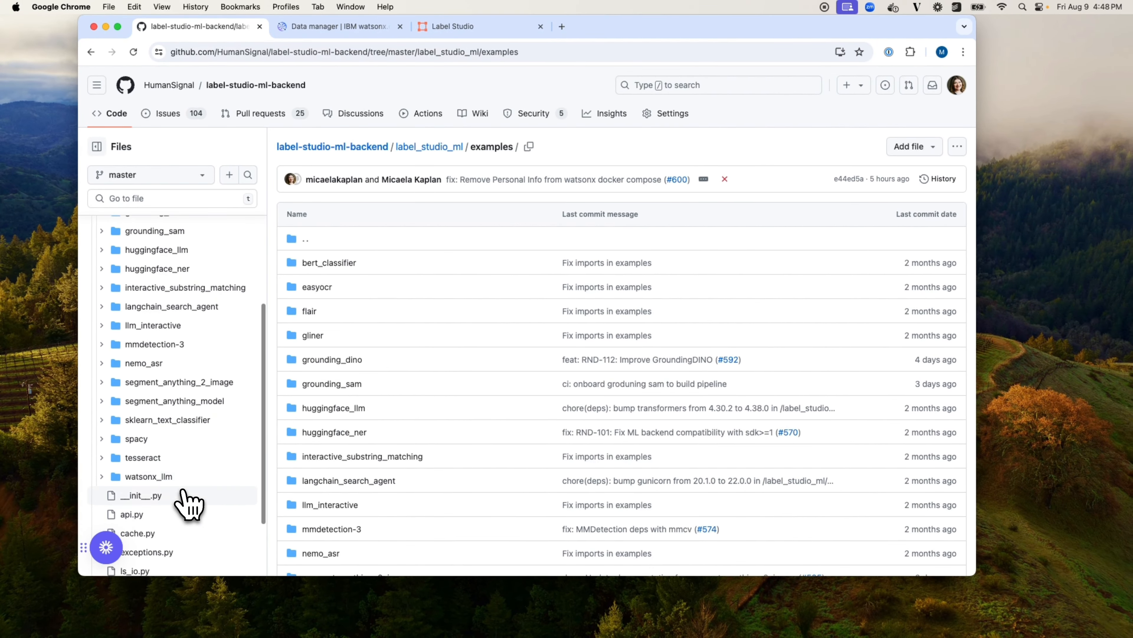
click(190, 481)
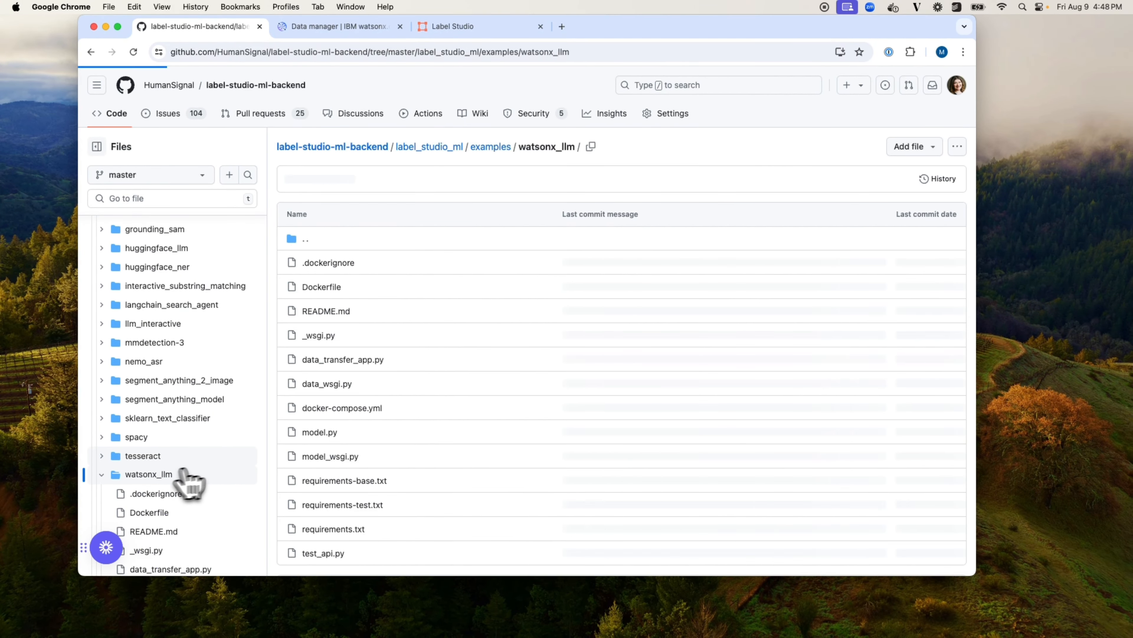
scroll(273, 480, down, 10)
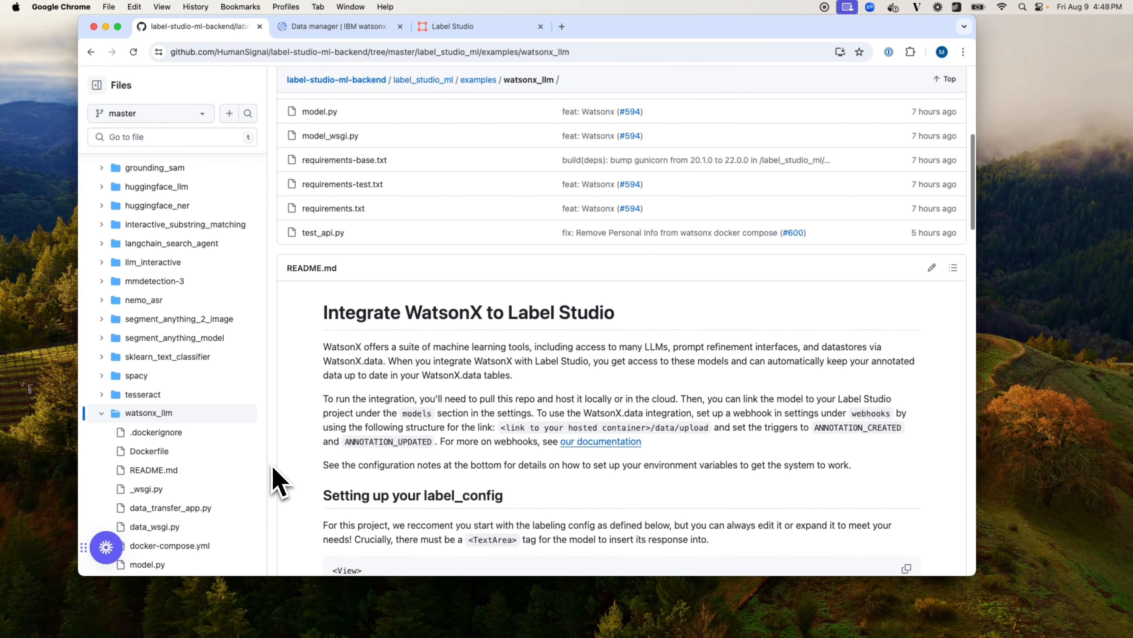
Step: Copy the README's complete label_config code into the project's labeling interface code, and save the project
scroll(267, 473, down, 2)
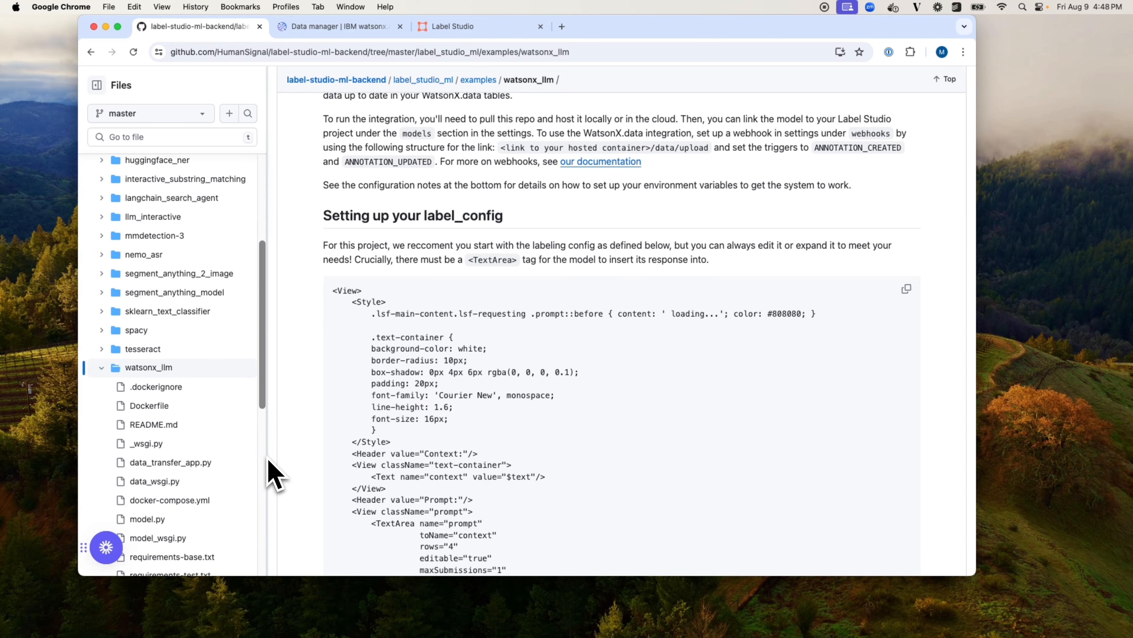
scroll(295, 473, down, 3)
drag(328, 227, 376, 123)
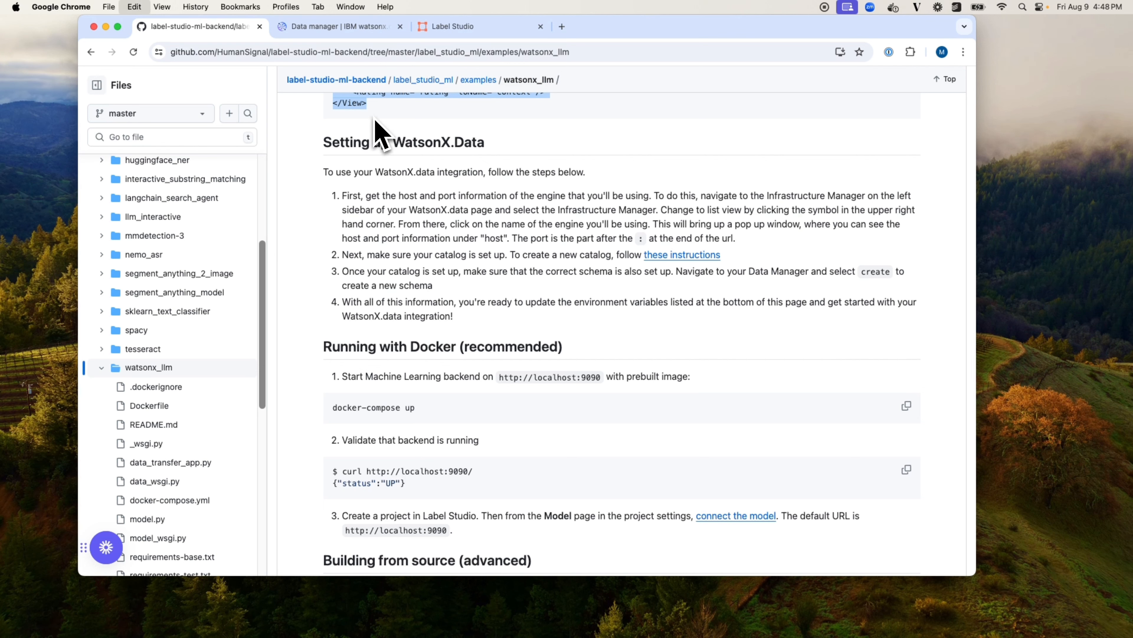
click(454, 26)
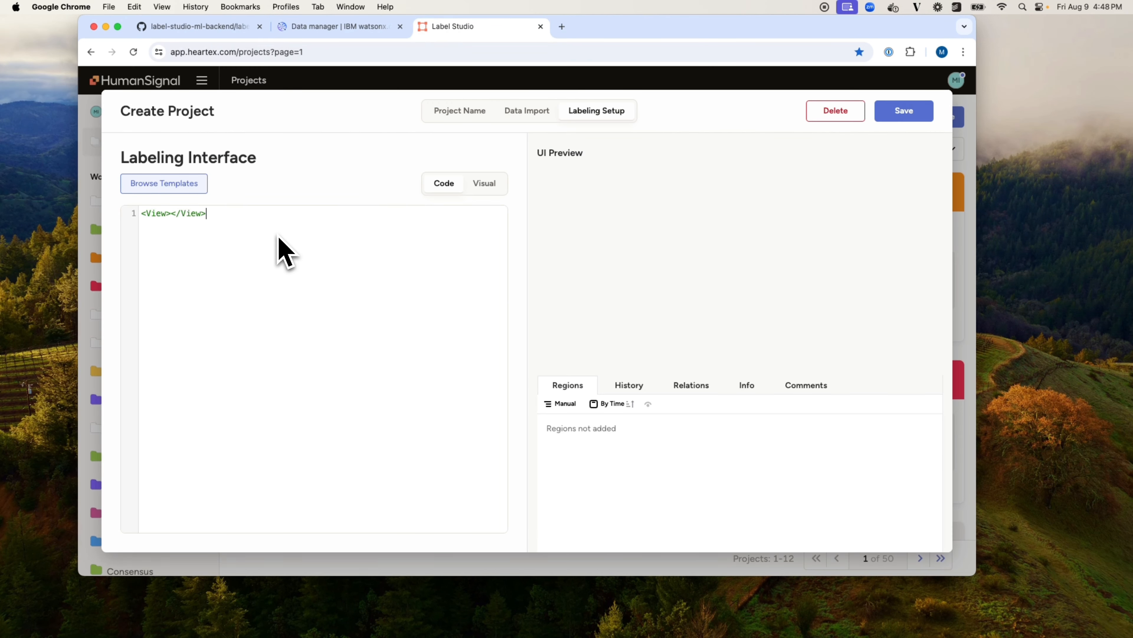
key(super+v)
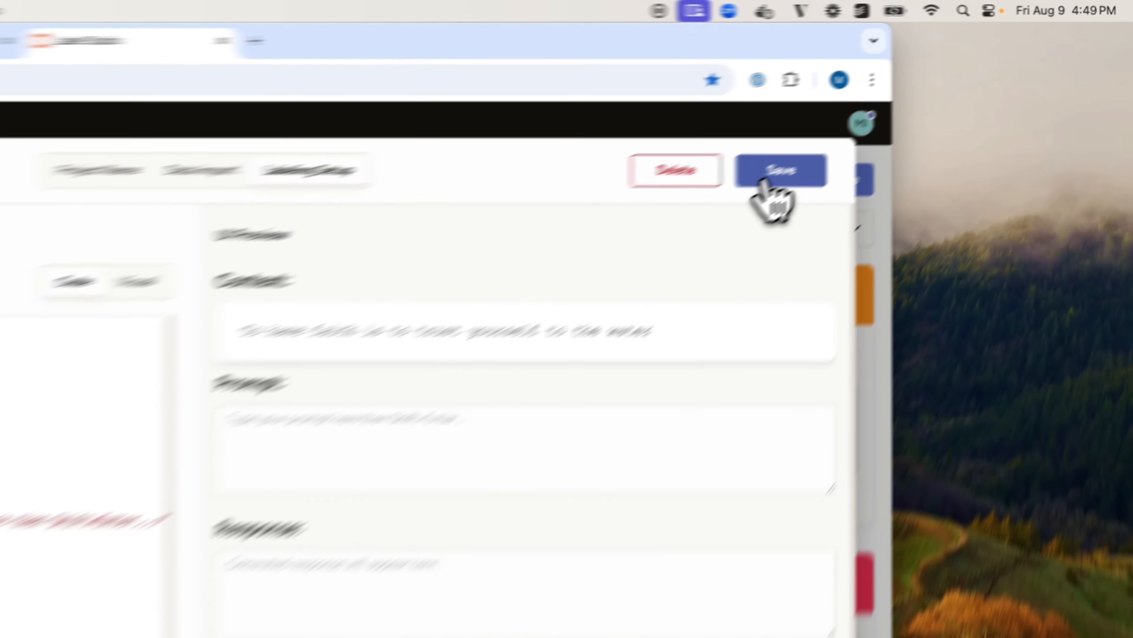
click(900, 115)
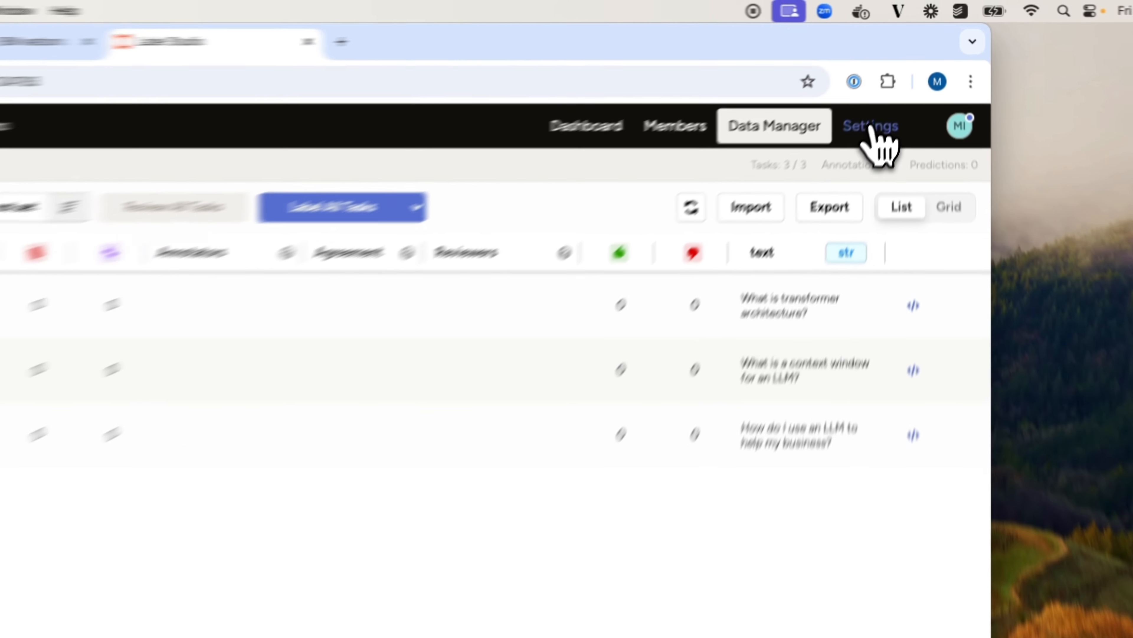
Step: Start a new model connection in the WatsonX demo project's settings and name it WatsonX
click(900, 82)
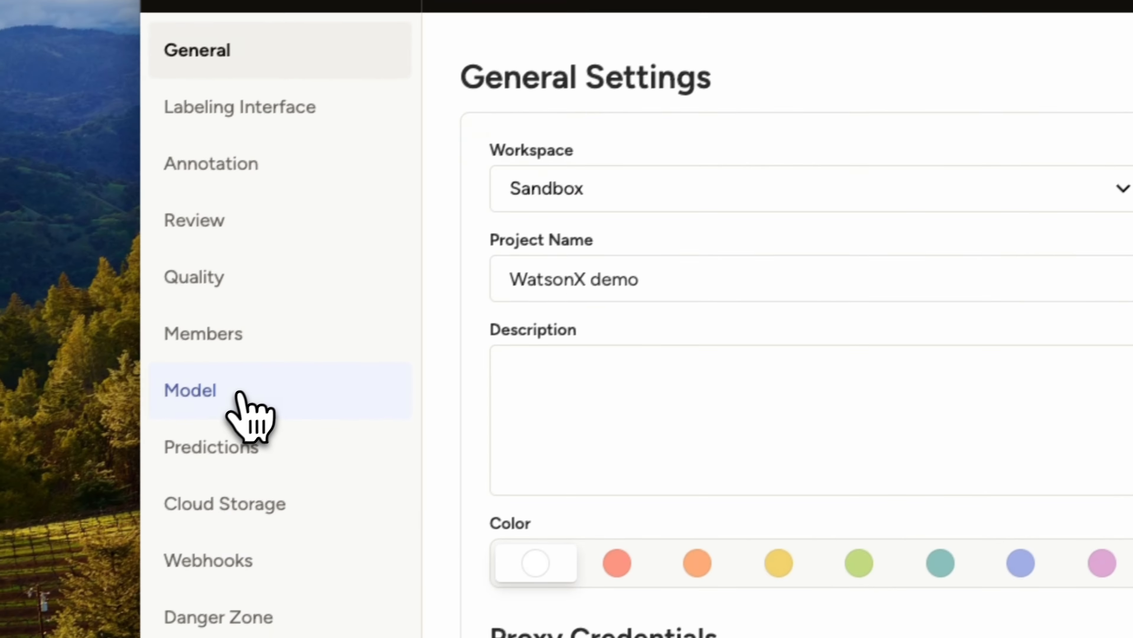
click(264, 387)
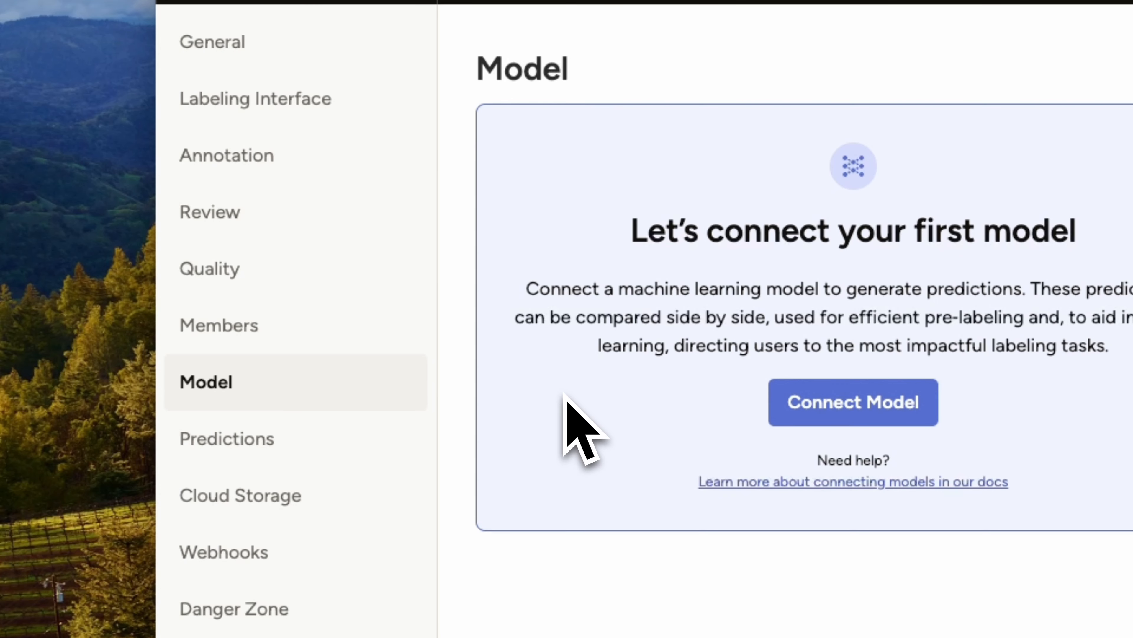
click(787, 417)
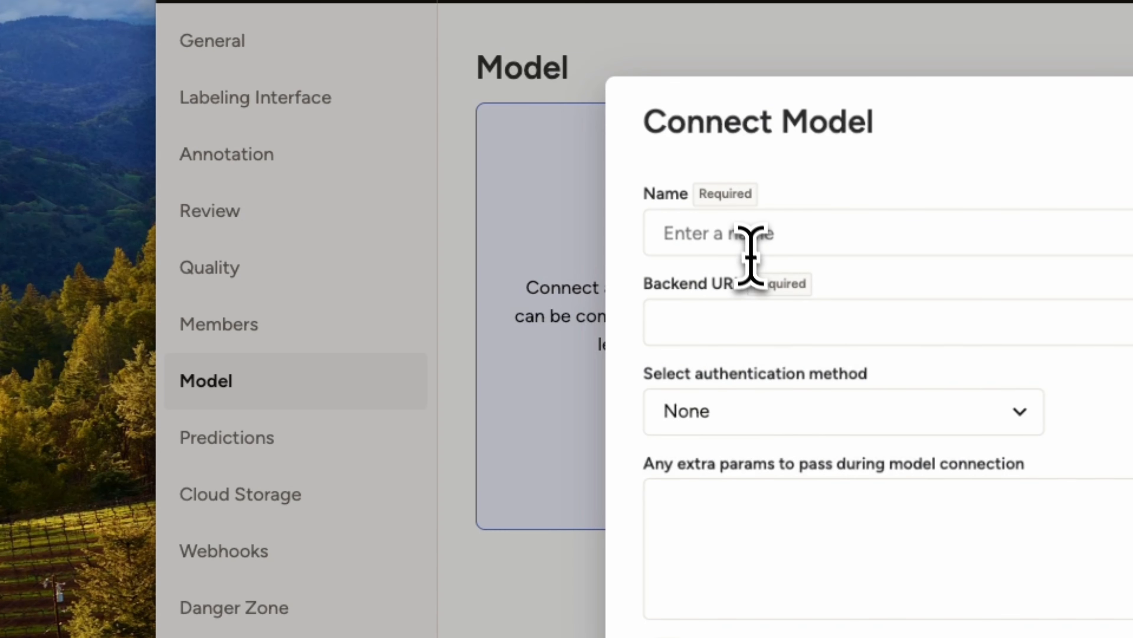
click(747, 241)
text(WatsonX)
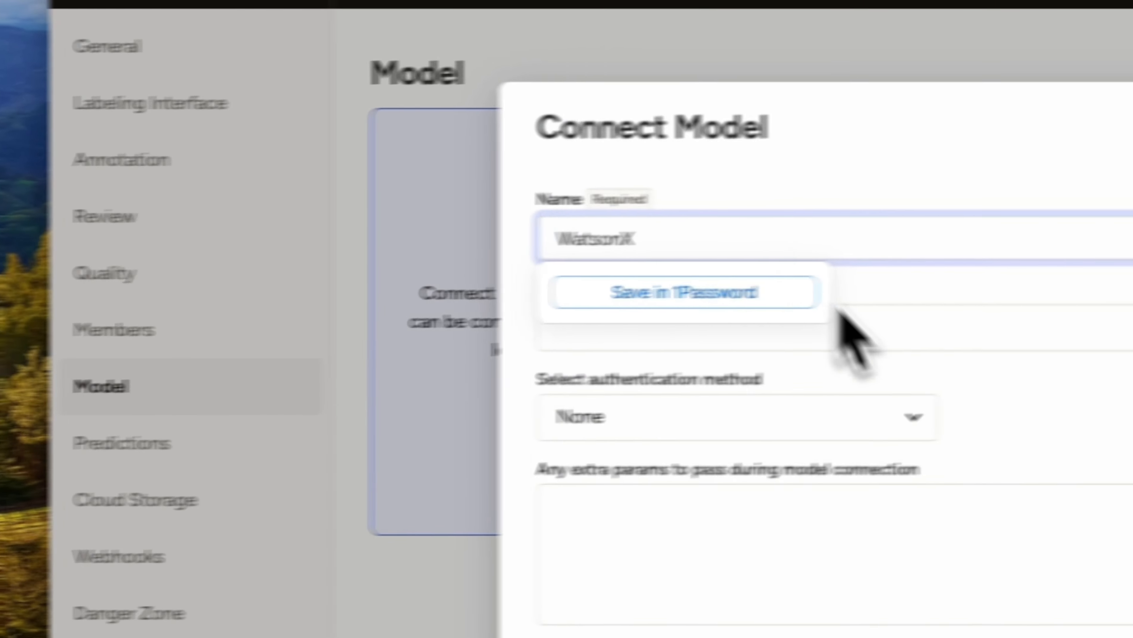
Step: Use the terminal's ngrok forwarding address as the model's backend URL, enable interactive preannotations, and validate and save the connection
click(1010, 323)
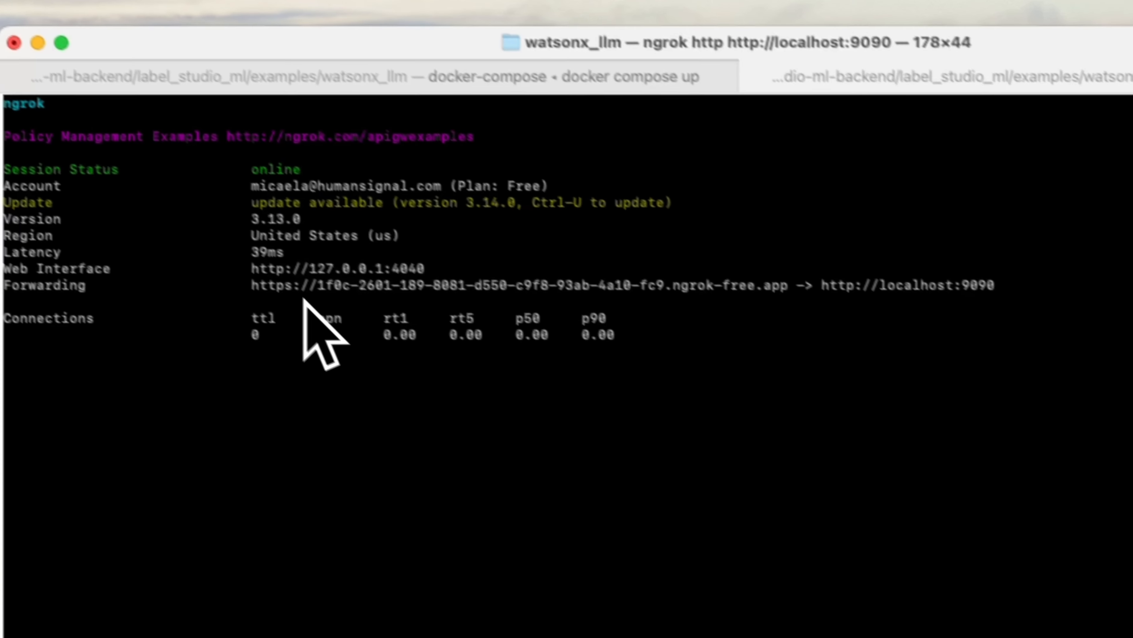
drag(286, 307, 832, 318)
key(super+c)
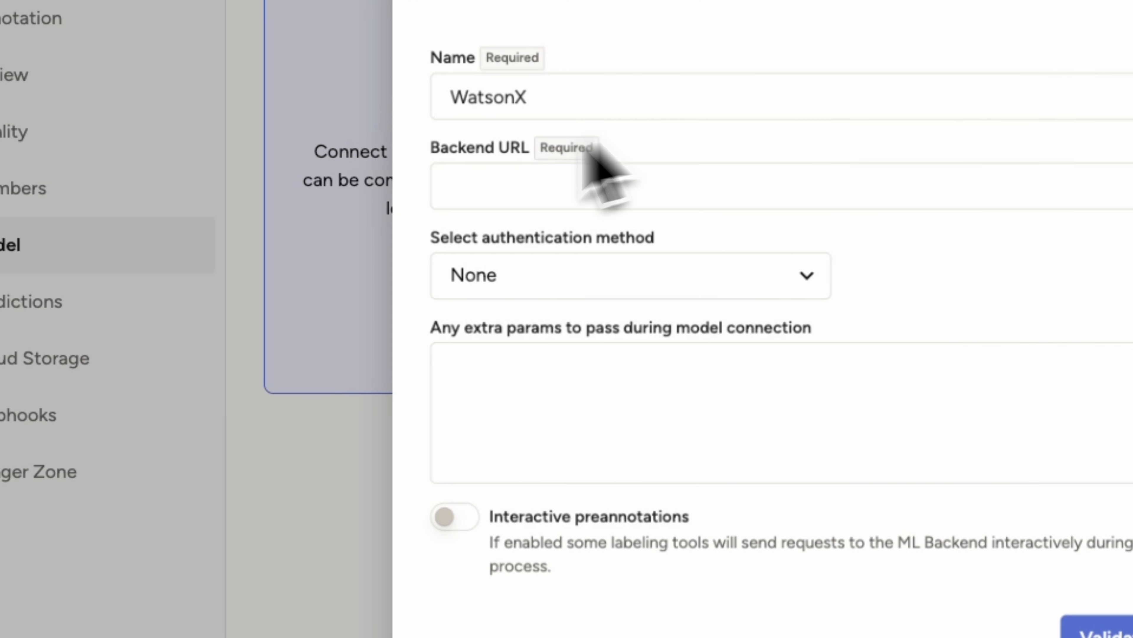
click(516, 189)
key(super+v)
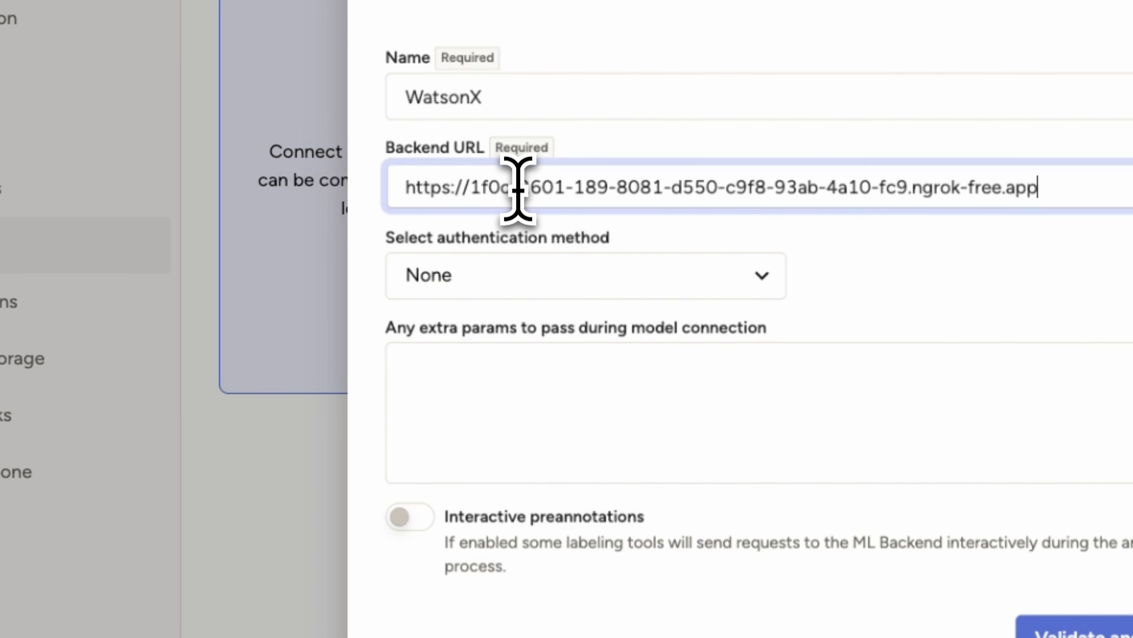
click(506, 514)
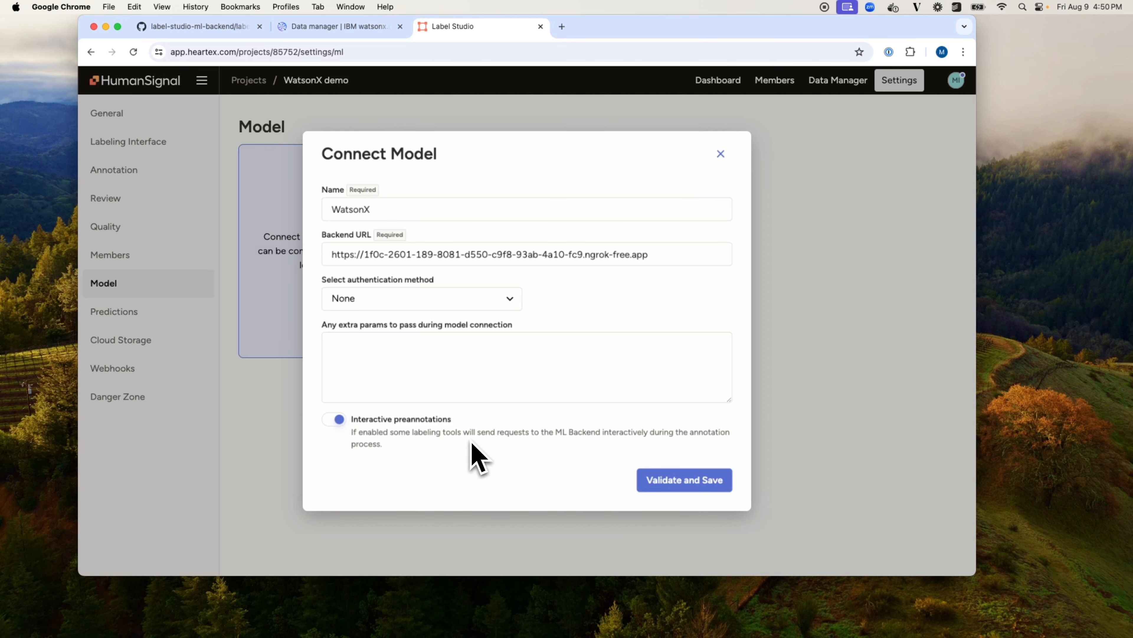
click(662, 488)
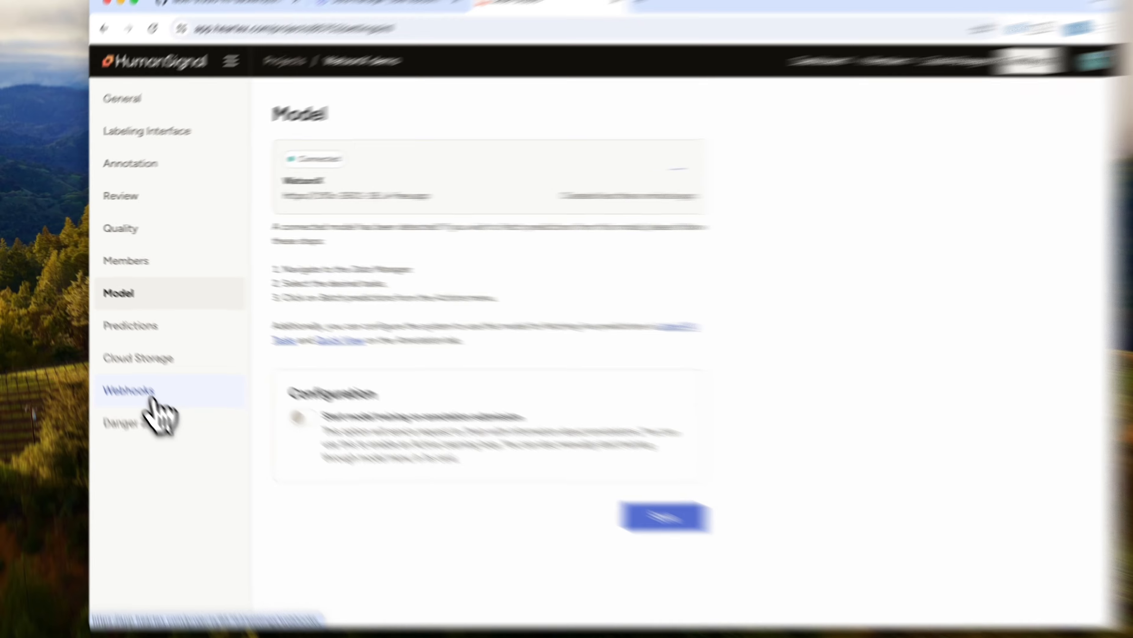
Step: Start a new project webhook with the ngrok forwarding address followed by /data/upload as its payload URL
click(133, 375)
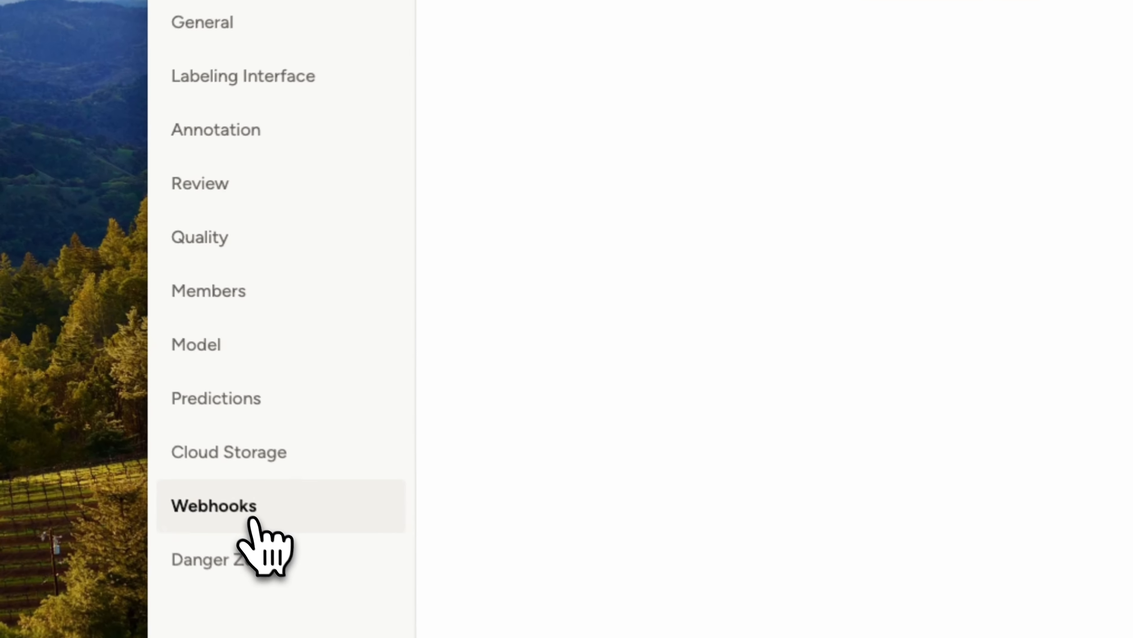
click(556, 123)
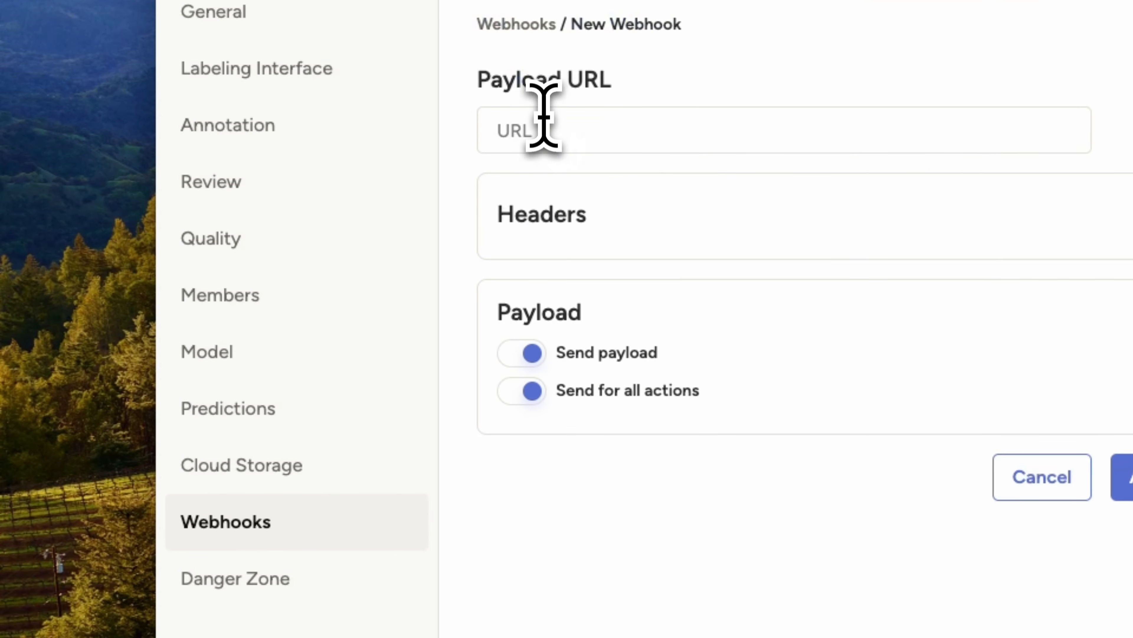
click(544, 126)
key(ctrl+v)
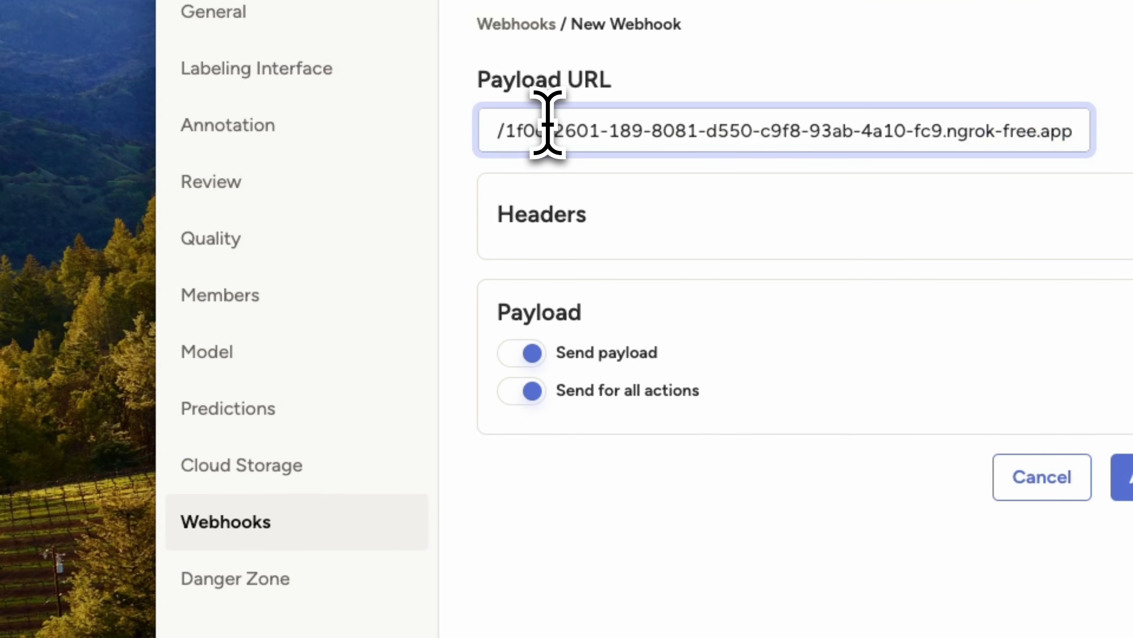
text(/data/up)
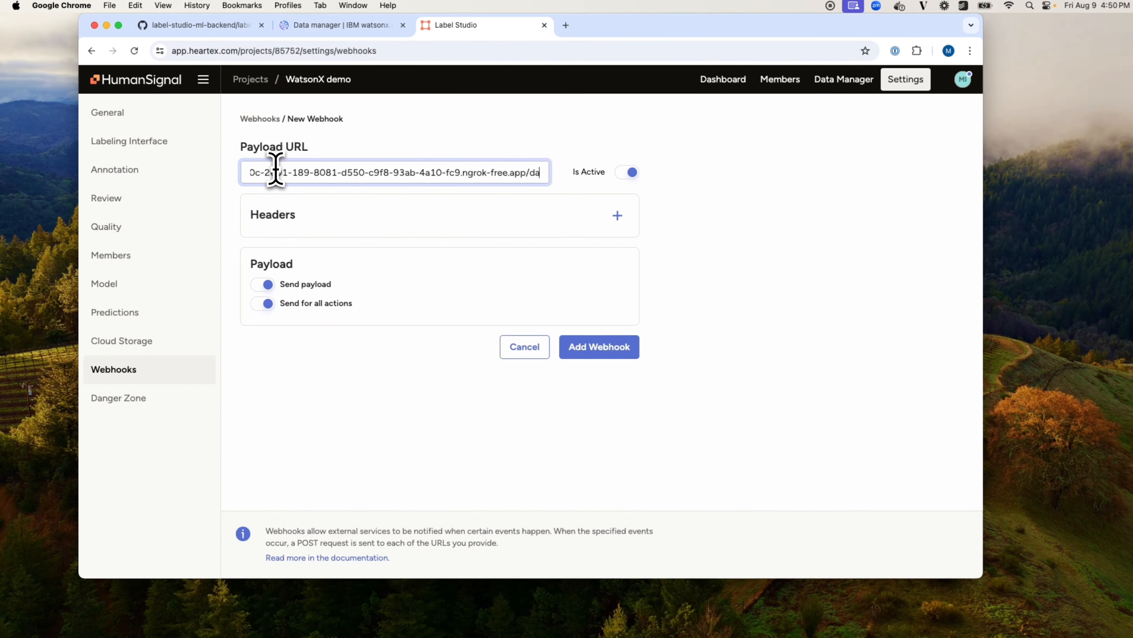
text(load)
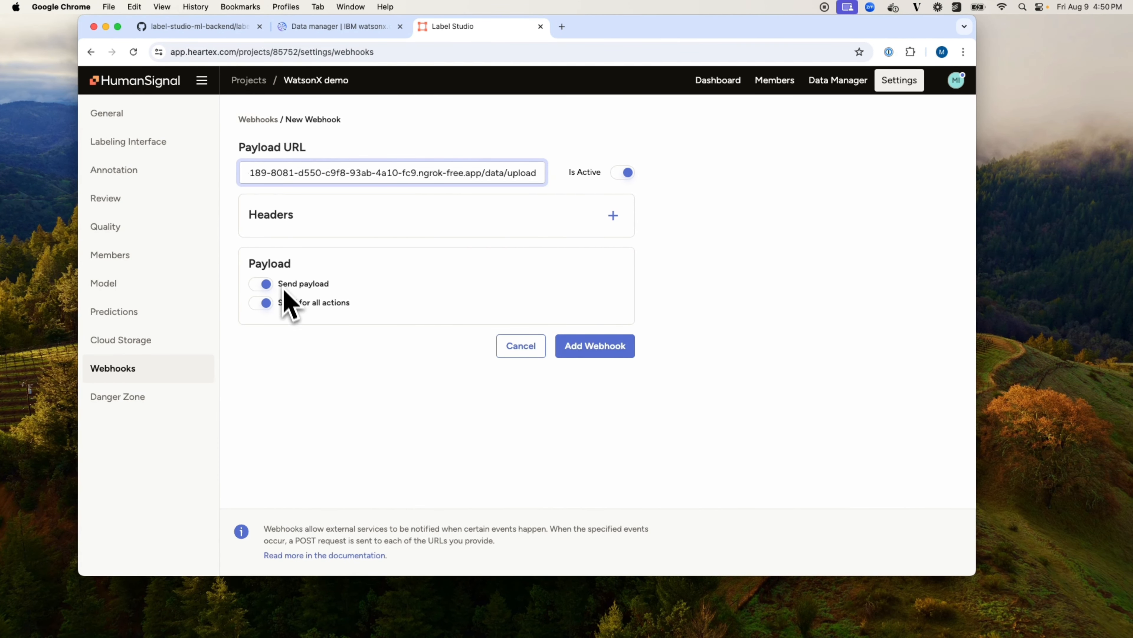
Step: Limit the webhook's payload to Annotation created and Annotation updated instead of all actions, and add the webhook
click(267, 305)
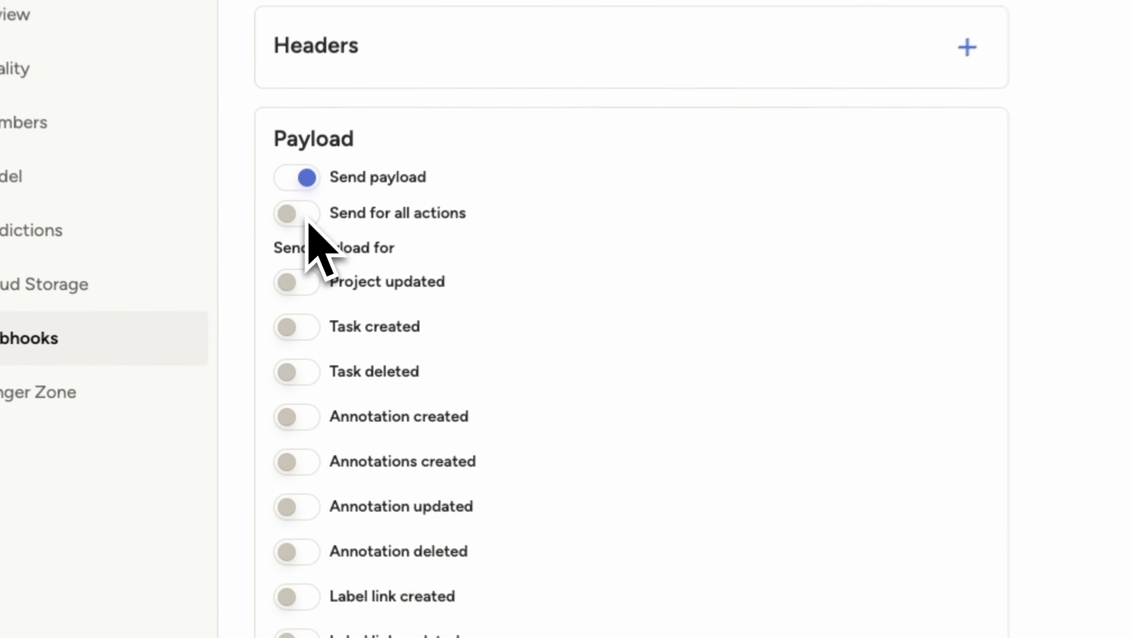
scroll(387, 313, down, 4)
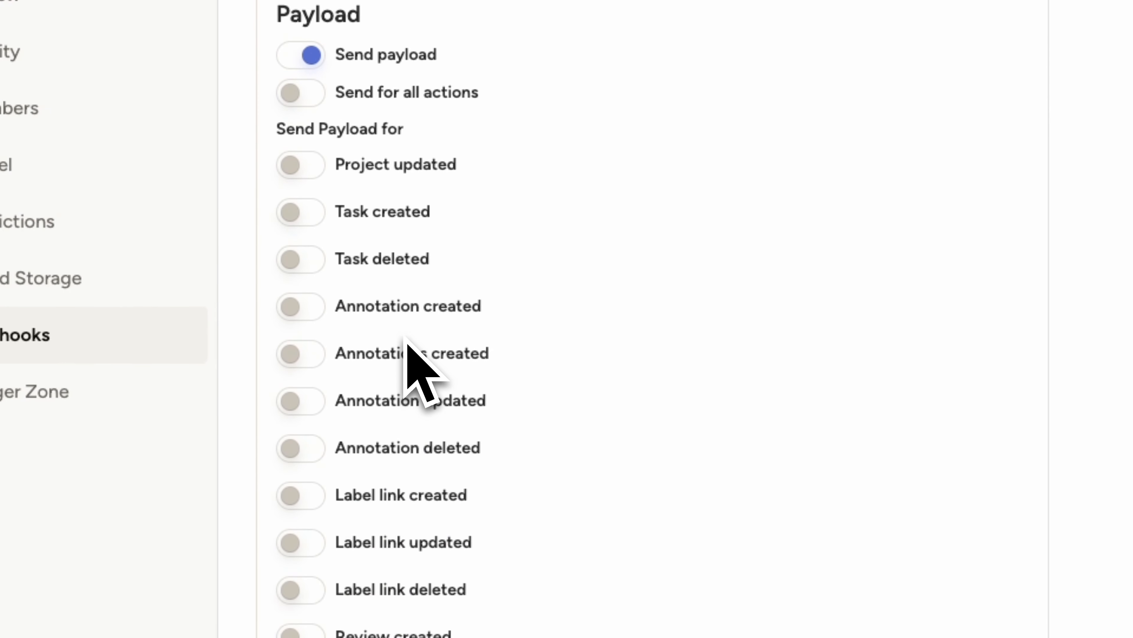
click(326, 260)
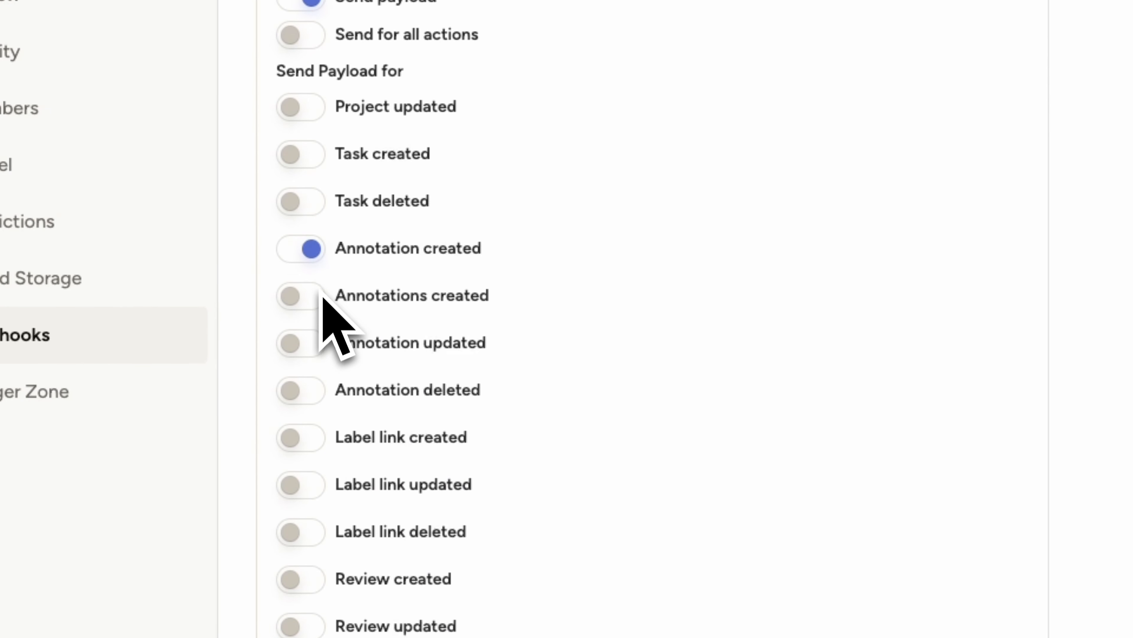
click(317, 343)
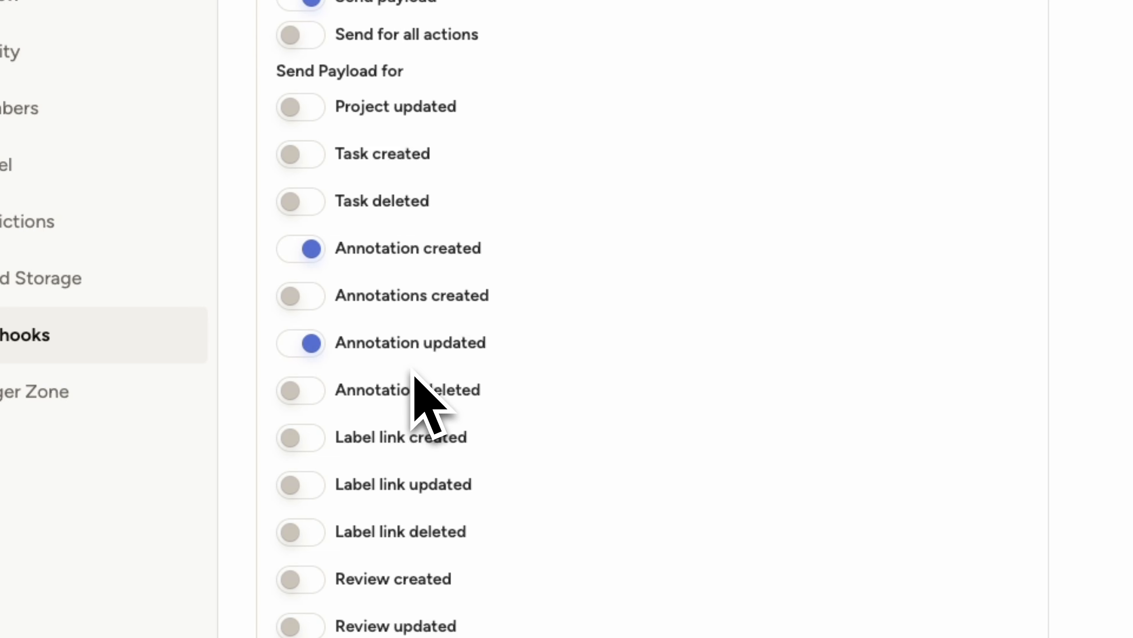
scroll(468, 425, down, 5)
click(888, 520)
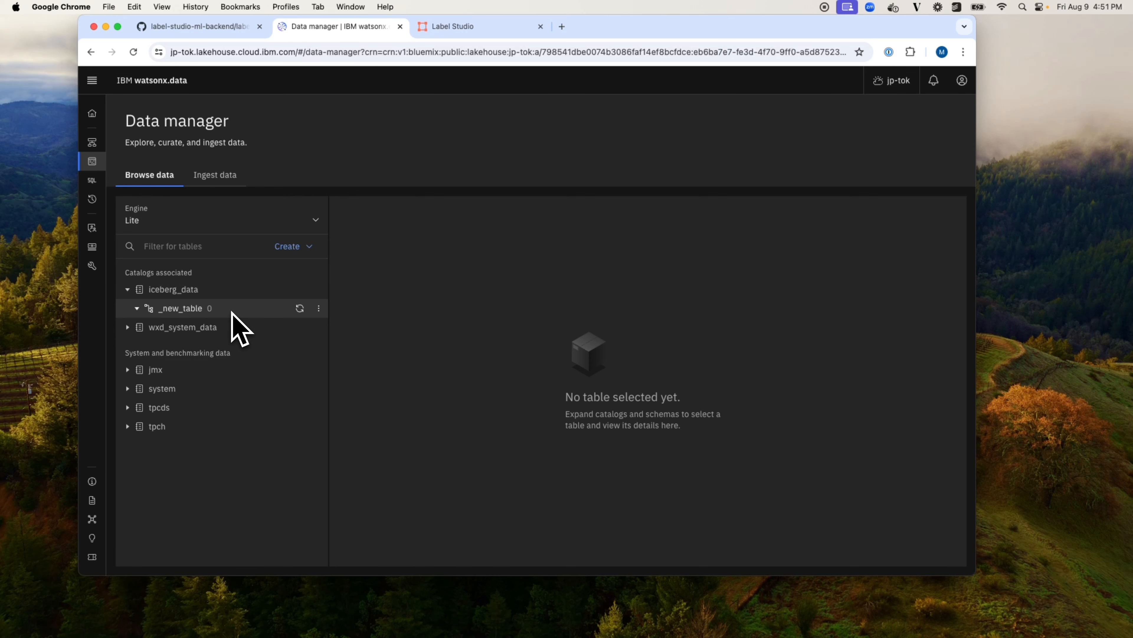
click(290, 247)
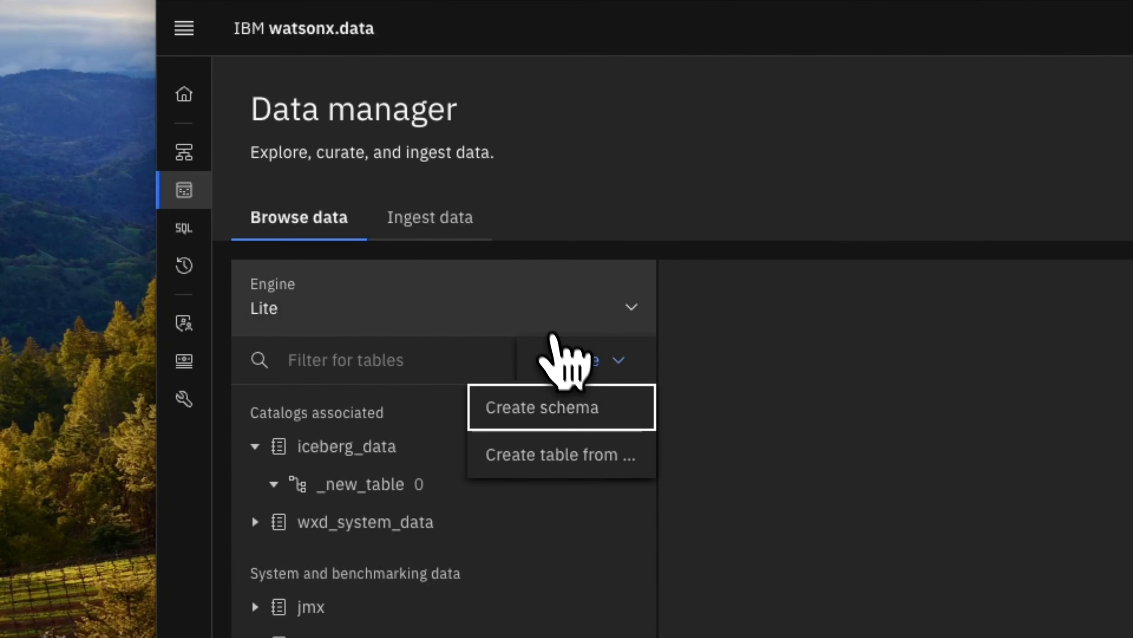
click(546, 321)
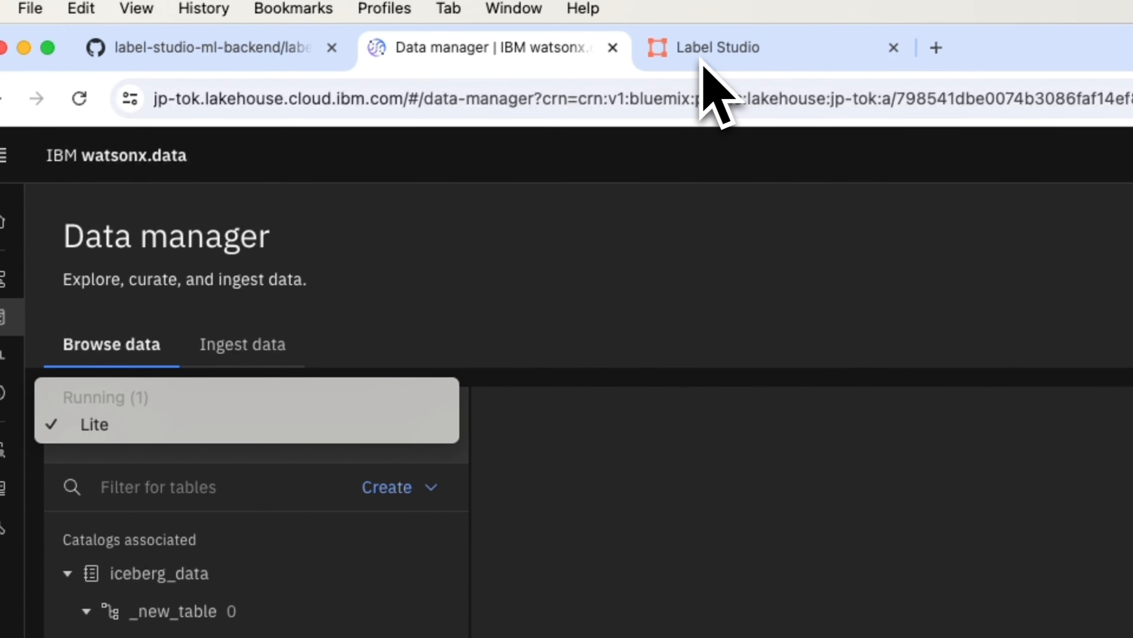
Step: Return to Label Studio, open the task "What is transformer architecture?", and submit it with a four-star response quality rating
click(698, 61)
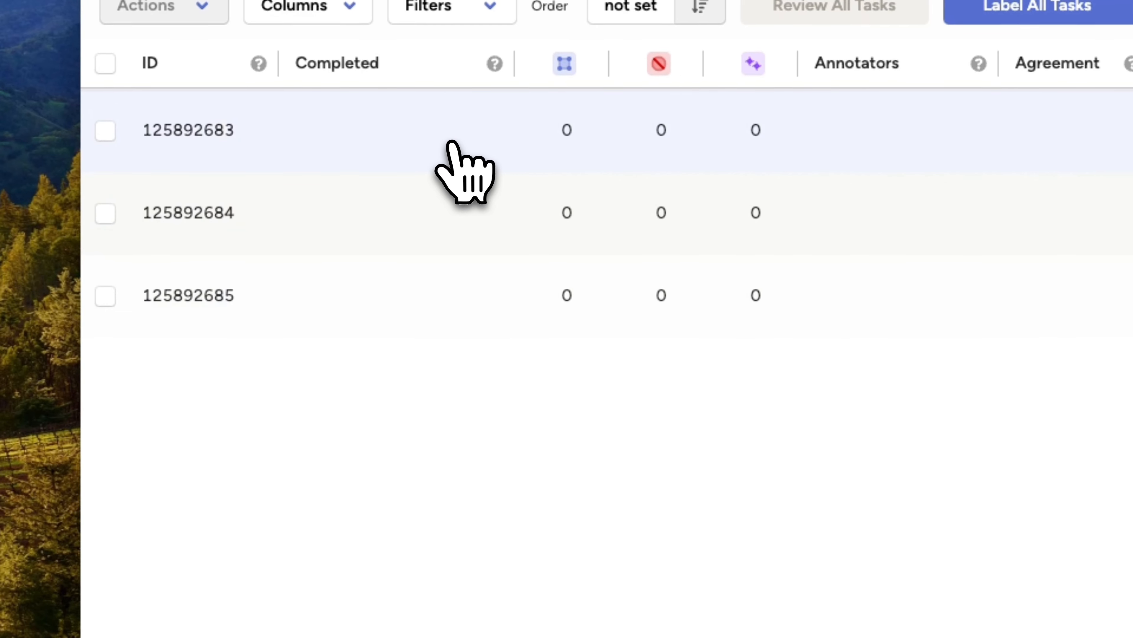
click(431, 199)
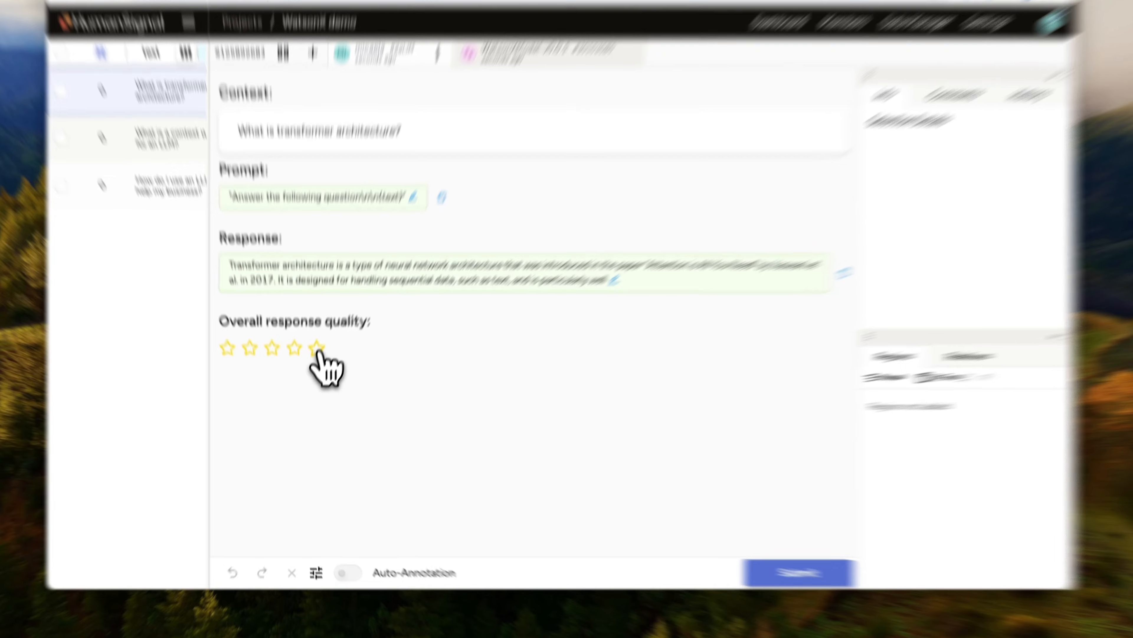
click(315, 366)
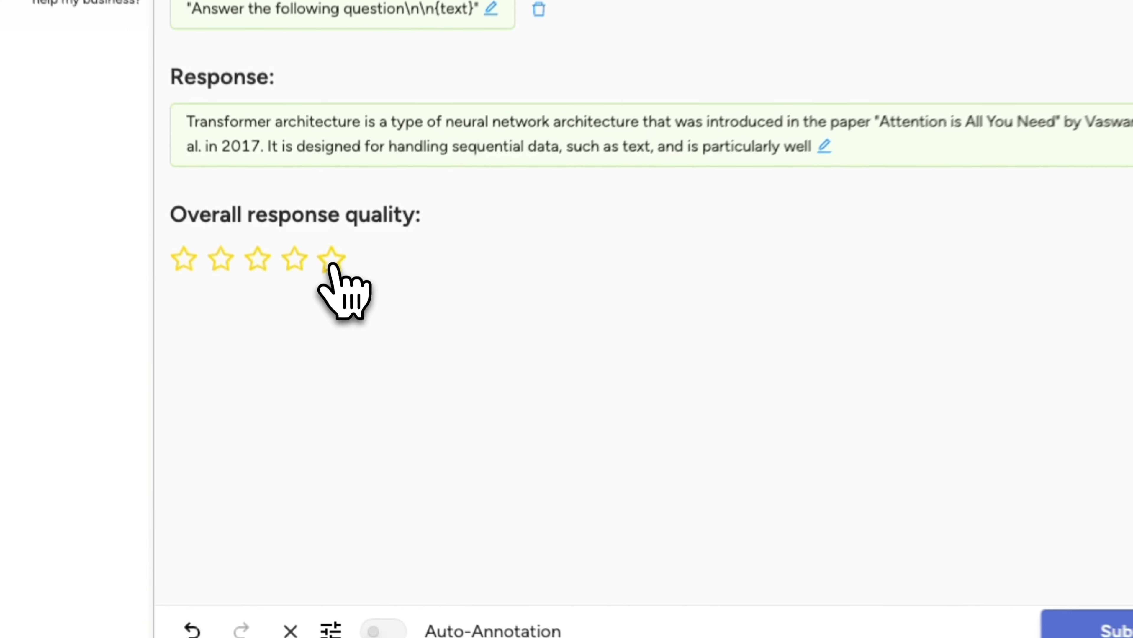
click(749, 501)
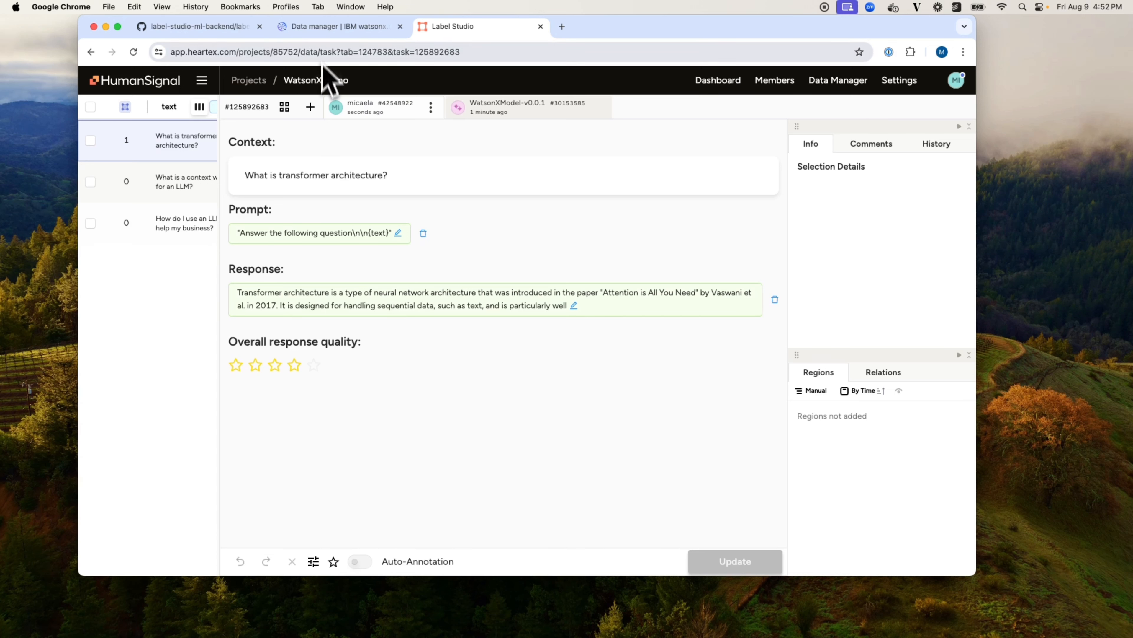
Step: Switch to IBM watsonx.data and run the query SELECT * from iceberg_data._new_table.test_watsonx on the Lite engine
click(326, 28)
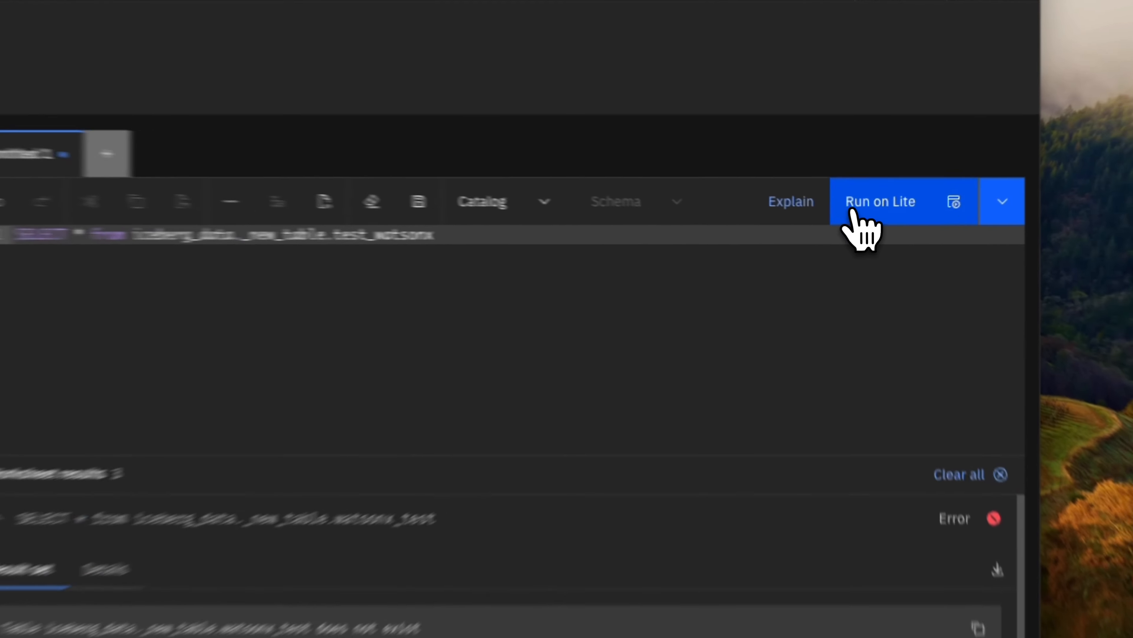
click(877, 218)
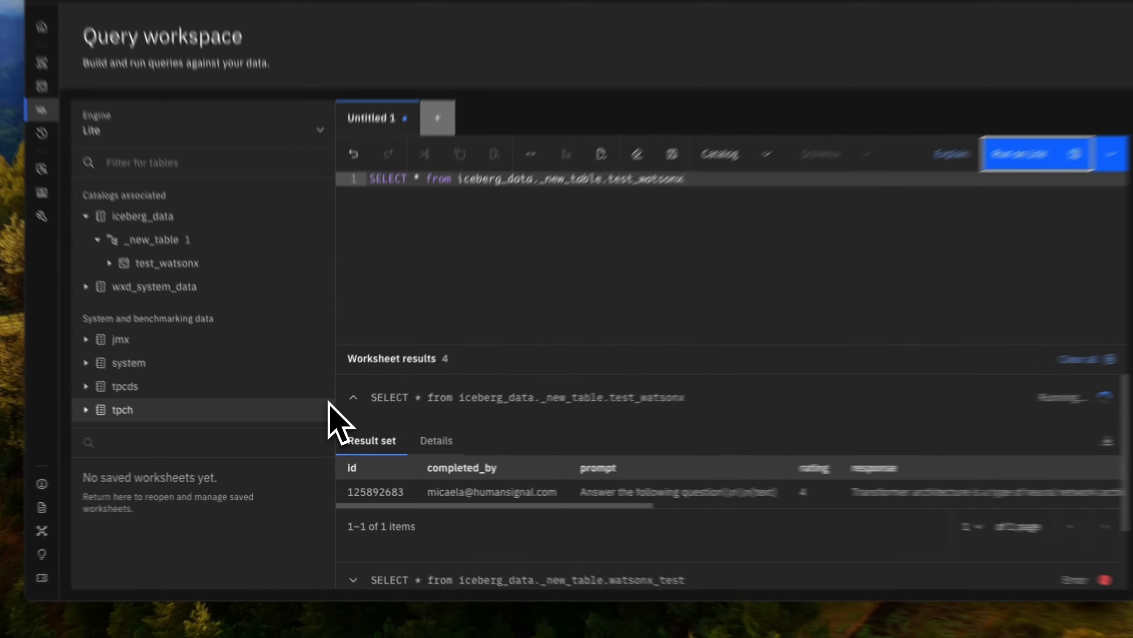